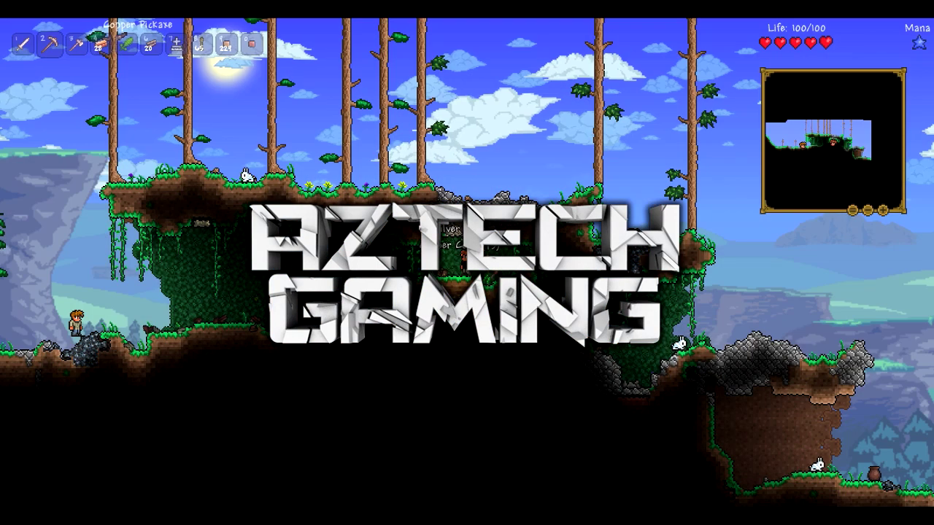
Place a torch on the west side of the small cave in Terraria.
key(2)
key(a)
click(437, 263)
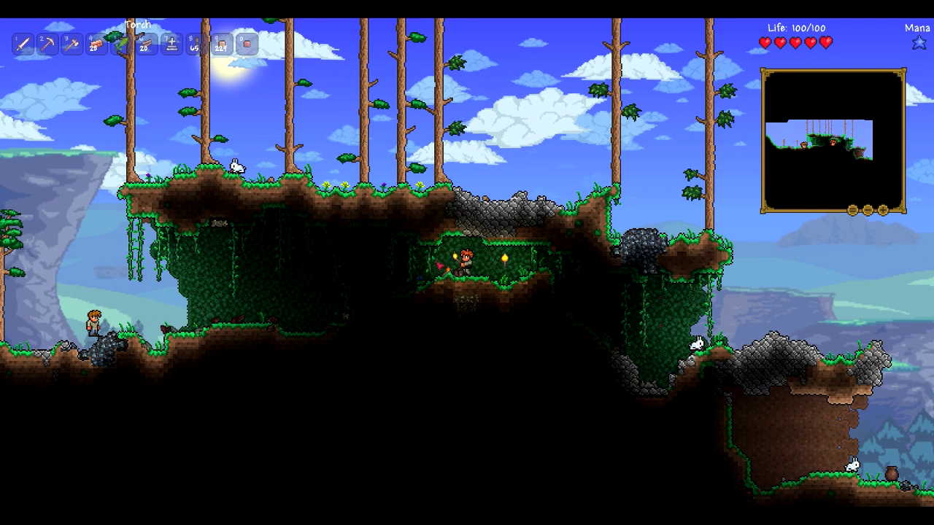
Mine the tin ore out of the cave floor between the two torches with the Copper Pickaxe.
key(2)
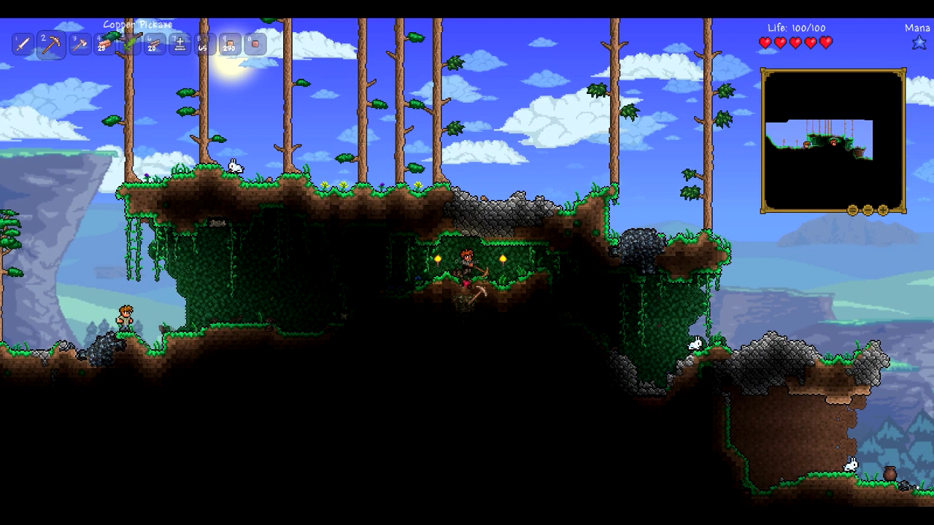
mouse_move(453, 277)
mouse_down()
mouse_move(473, 278)
mouse_move(471, 291)
mouse_move(493, 281)
mouse_move(485, 293)
mouse_move(488, 278)
mouse_up()
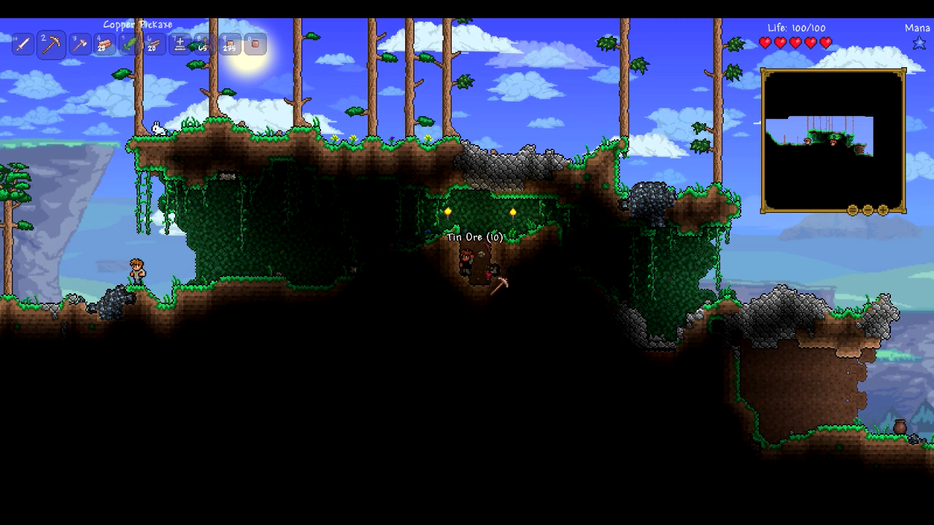
key(space)
key(d)
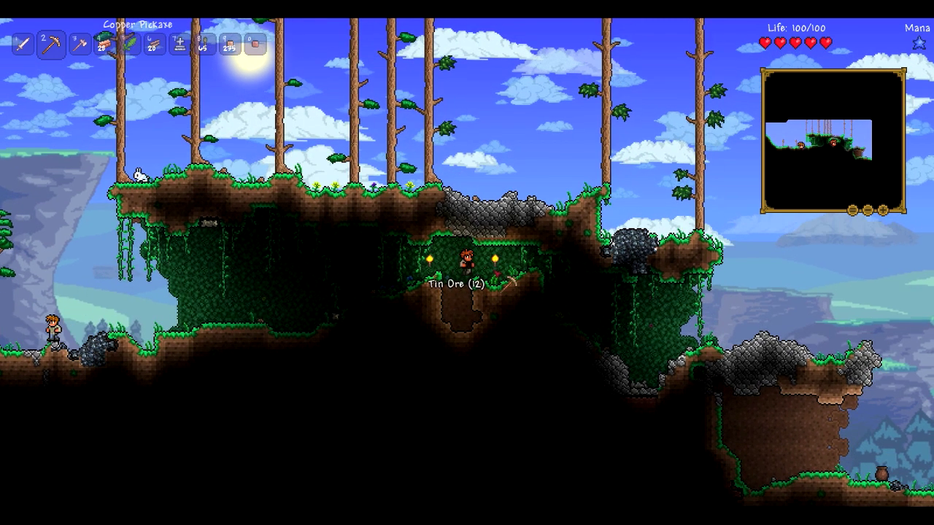
drag(495, 273, 483, 274)
Move the character east out of the cave onto the stone outcrop beyond the cliff.
key(d)
key(d)
key(space)
key(d)
key(0)
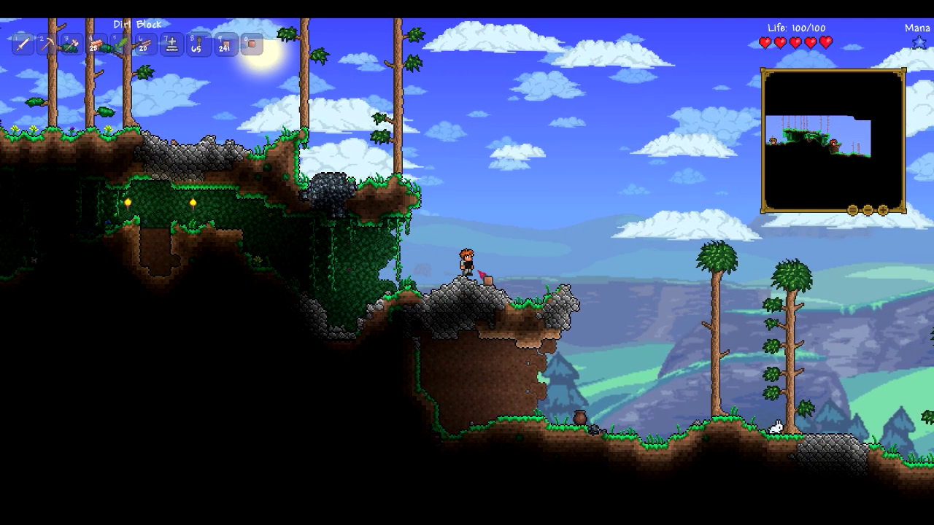
Build a short pillar of dirt blocks on the stone outcrop and jump from it towards the cliff.
key(9)
key(a)
drag(451, 280, 453, 261)
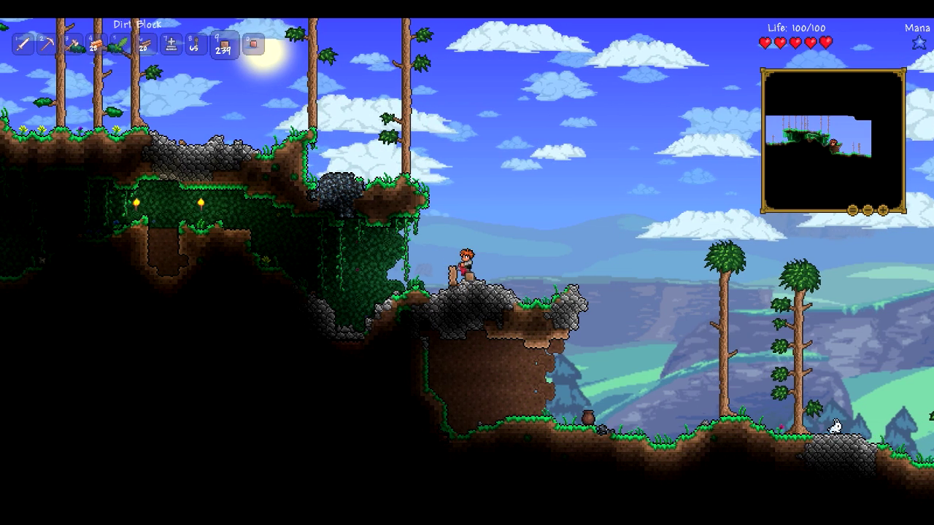
key(a)
key(space)
click(458, 264)
key(space)
key(a)
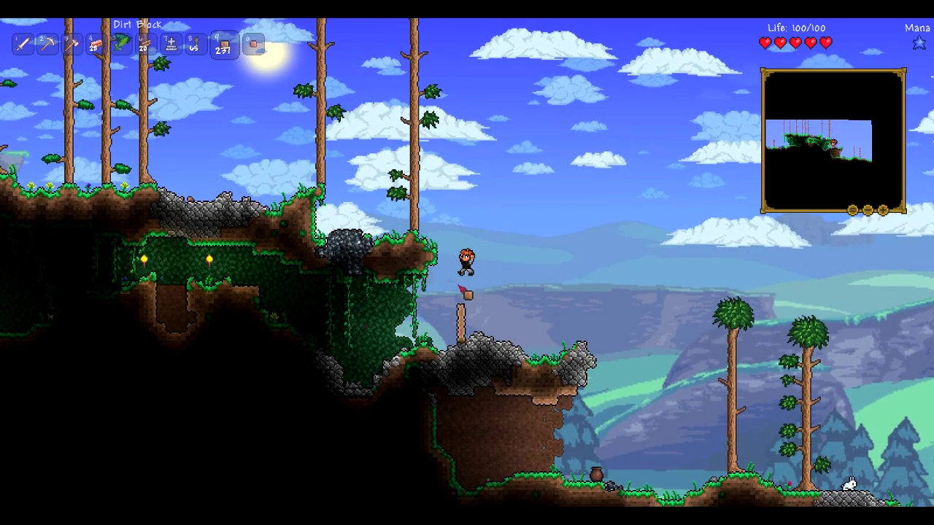
key(a)
key(space)
key(space)
key(0)
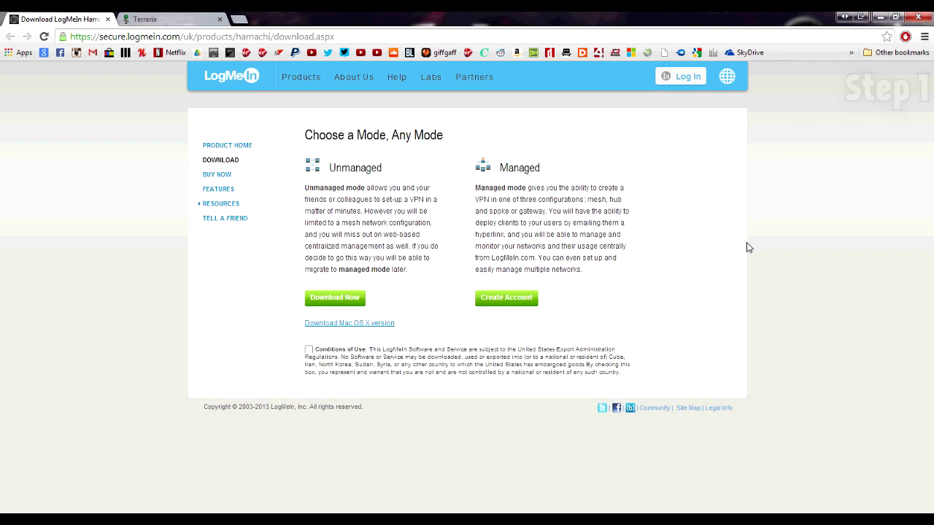
Switch to Chrome and download unmanaged LogMeIn Hamachi and the Terraria dedicated server software (1.2.0.3.1).
click(354, 306)
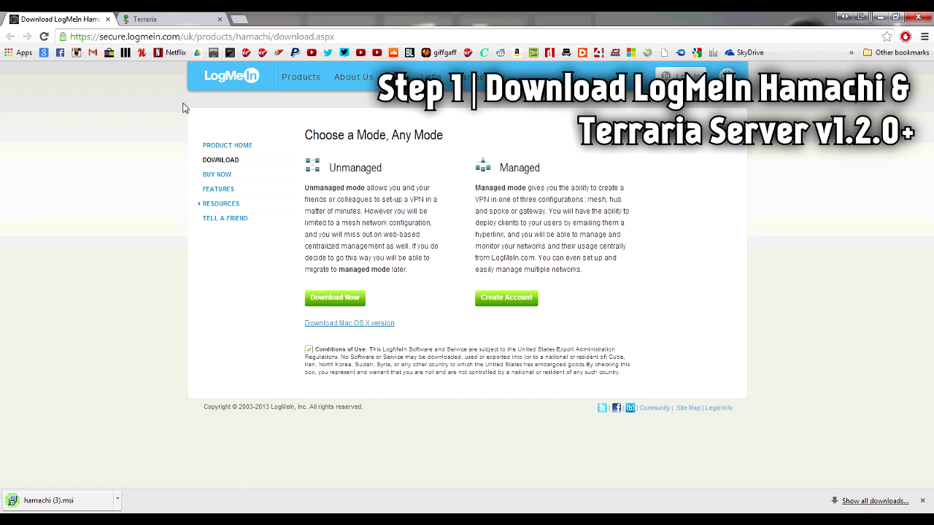
click(181, 24)
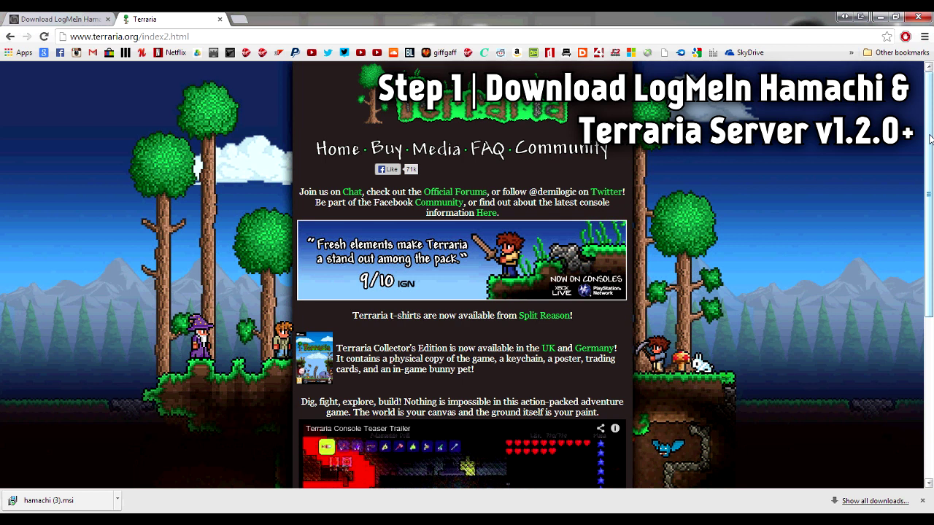
drag(925, 154, 916, 312)
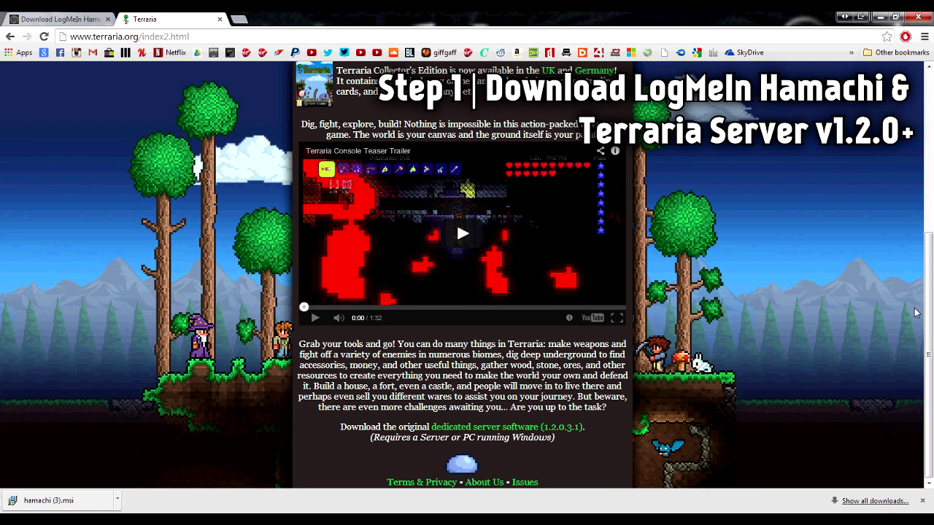
click(550, 436)
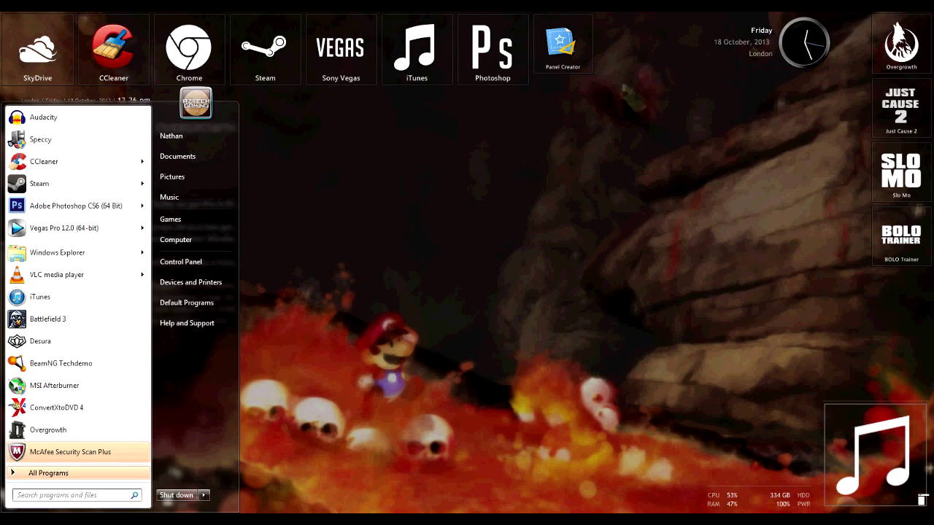
Open the Windows Firewall list of allowed programs in Control Panel and unlock its settings for changes.
click(220, 266)
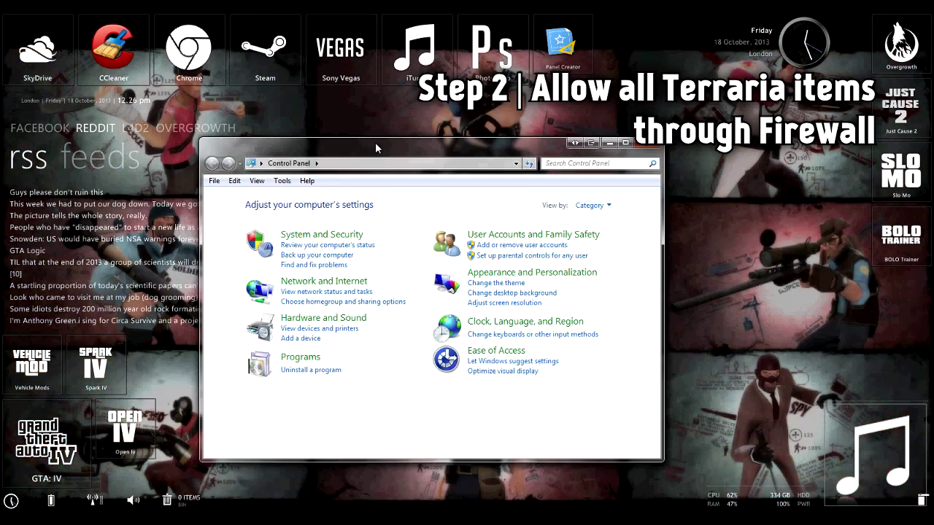
drag(371, 152, 396, 116)
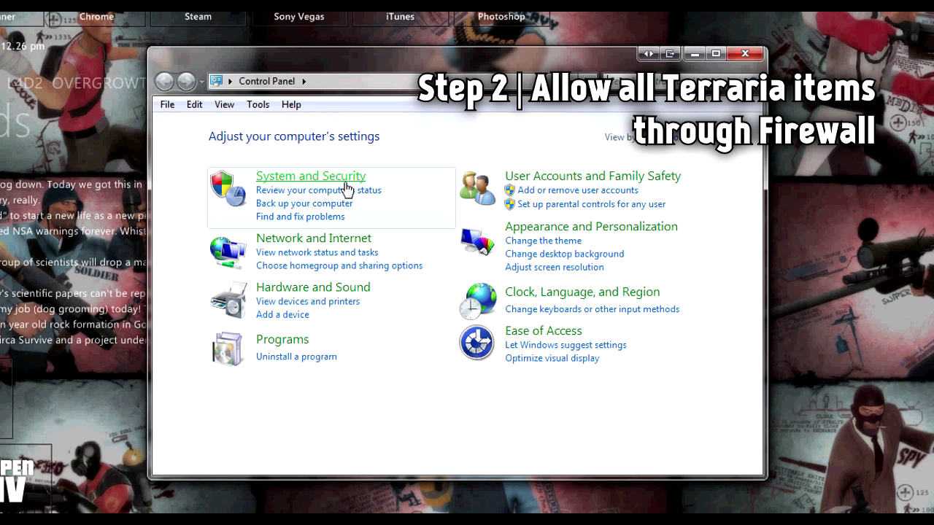
click(345, 184)
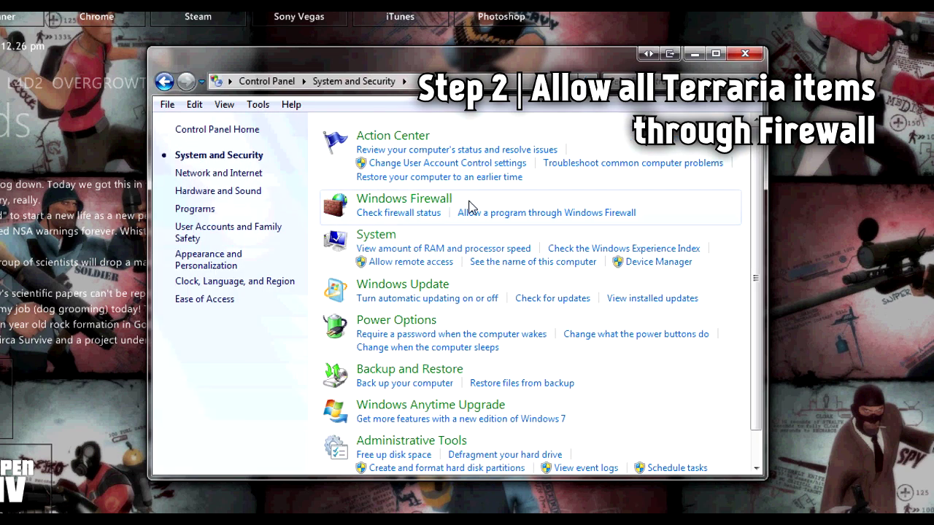
click(530, 213)
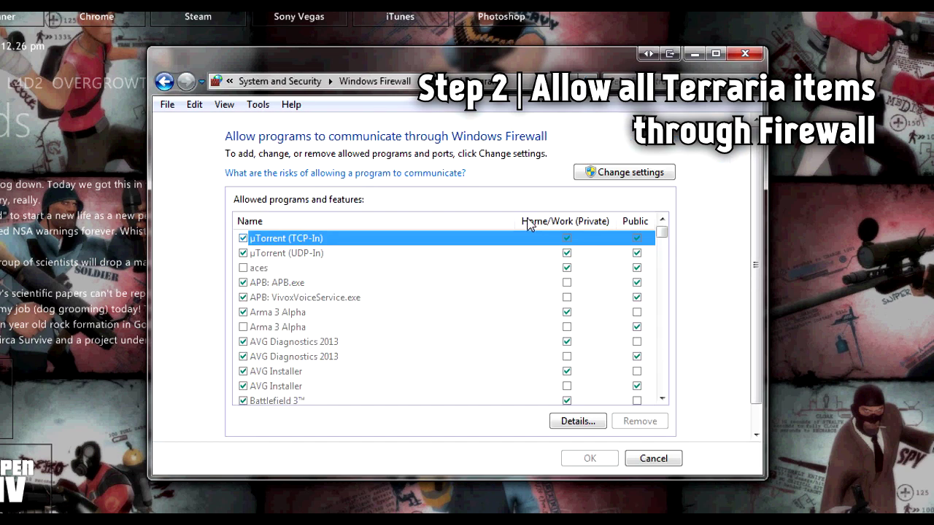
click(649, 178)
Allow the last terrariaserver.exe entry in the program list through the firewall.
scroll(665, 240, down, 1)
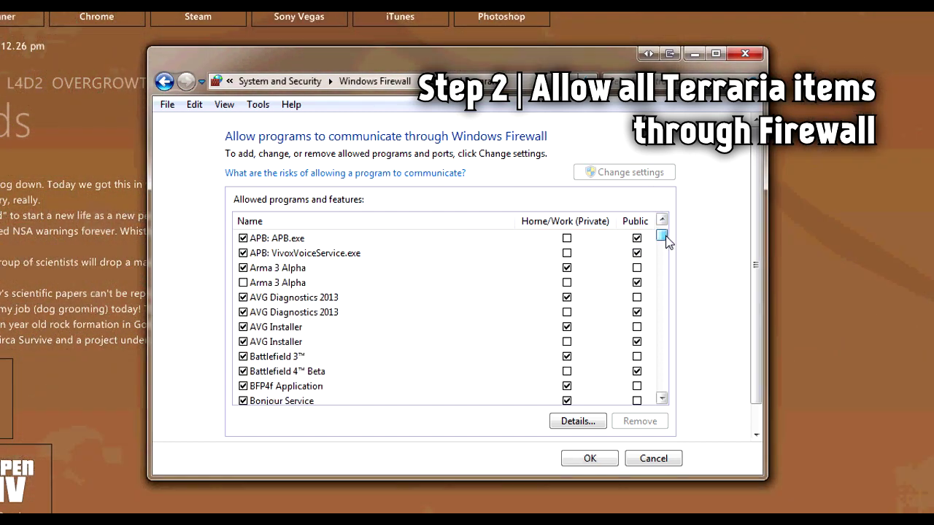
drag(665, 236, 663, 366)
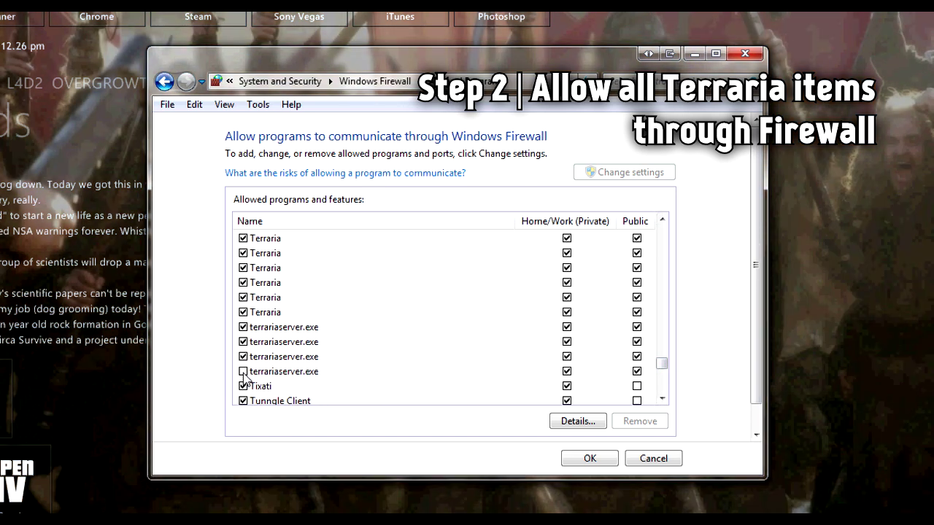
click(242, 371)
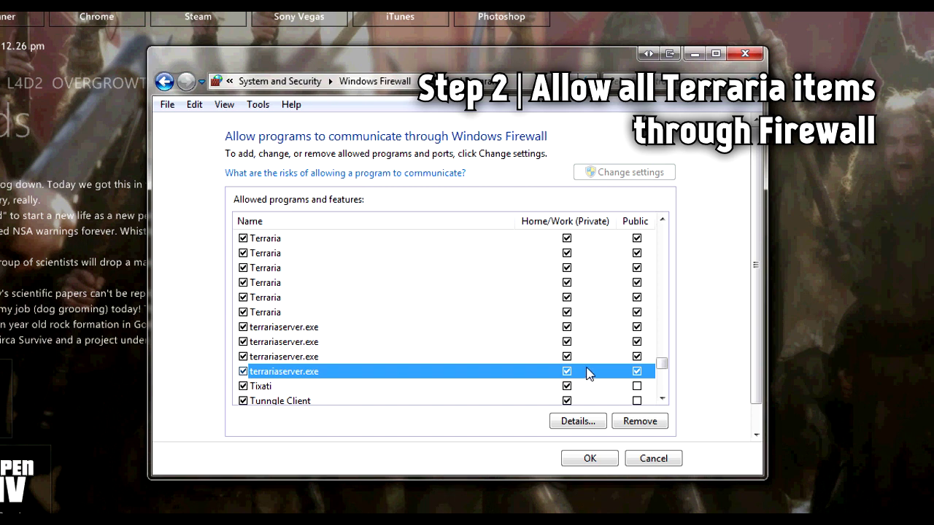
Check each Terraria and terrariaserver.exe entry in the allowed programs list, and save the firewall changes.
click(288, 239)
click(315, 254)
click(323, 268)
click(326, 283)
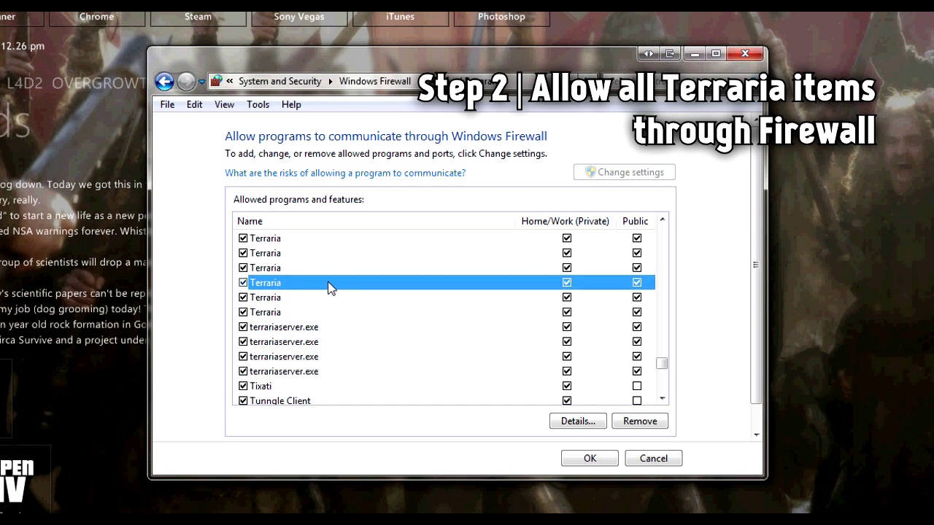
click(332, 298)
click(335, 313)
click(339, 327)
click(347, 356)
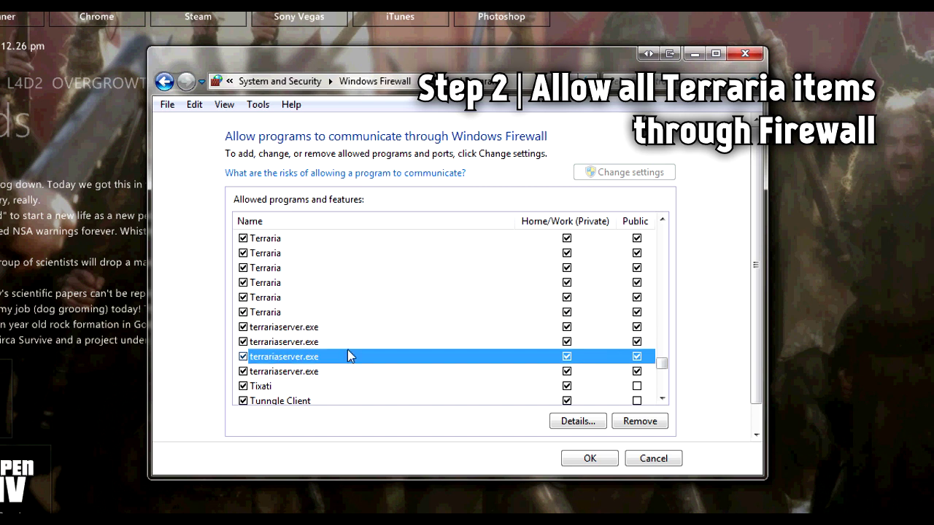
click(348, 373)
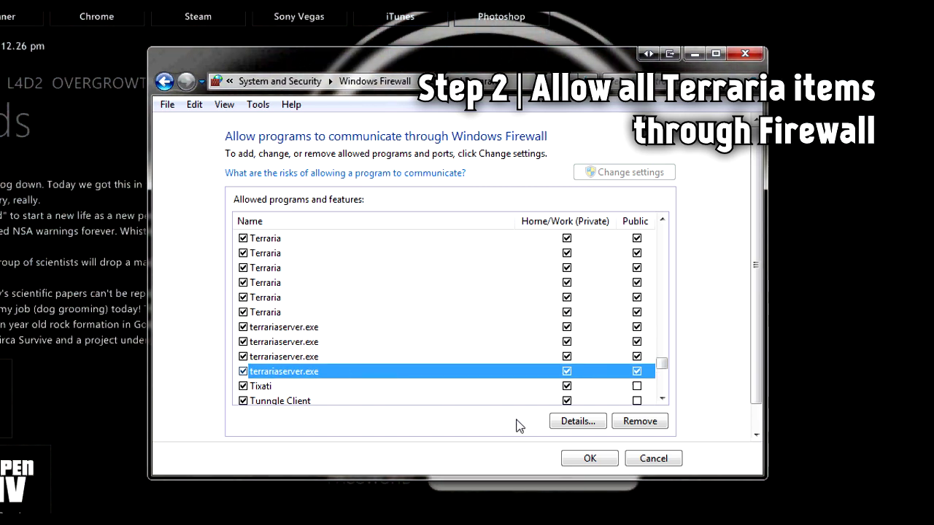
click(589, 461)
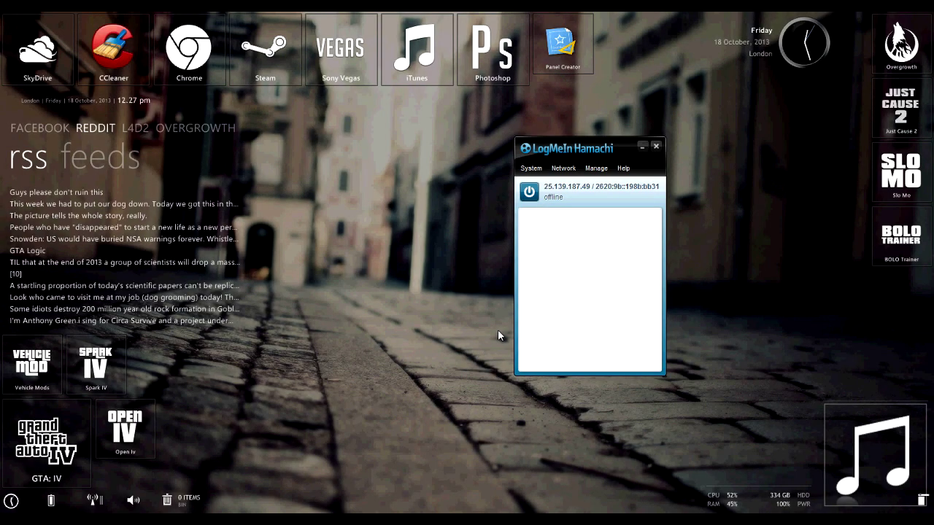
Switch to LogMeIn Hamachi, power it on and collapse the member list of the Aztech Gaming network.
drag(623, 144, 574, 156)
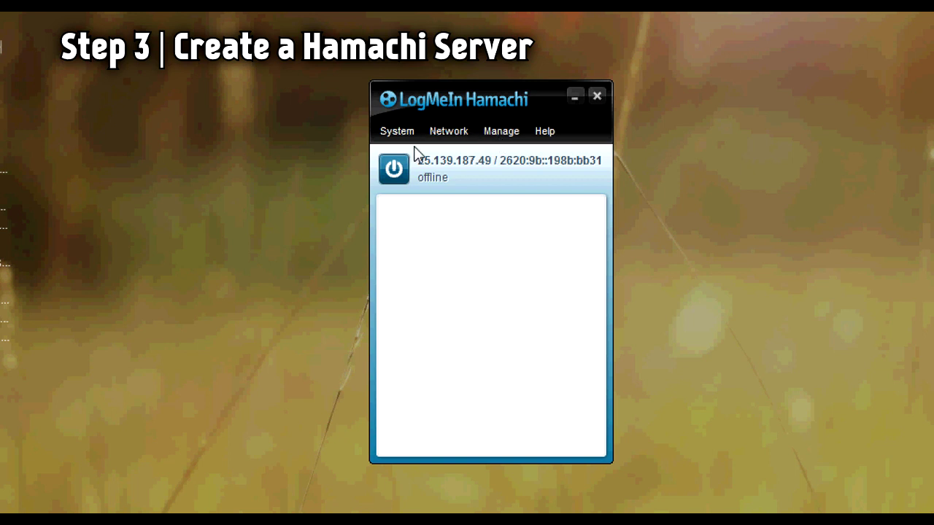
click(393, 168)
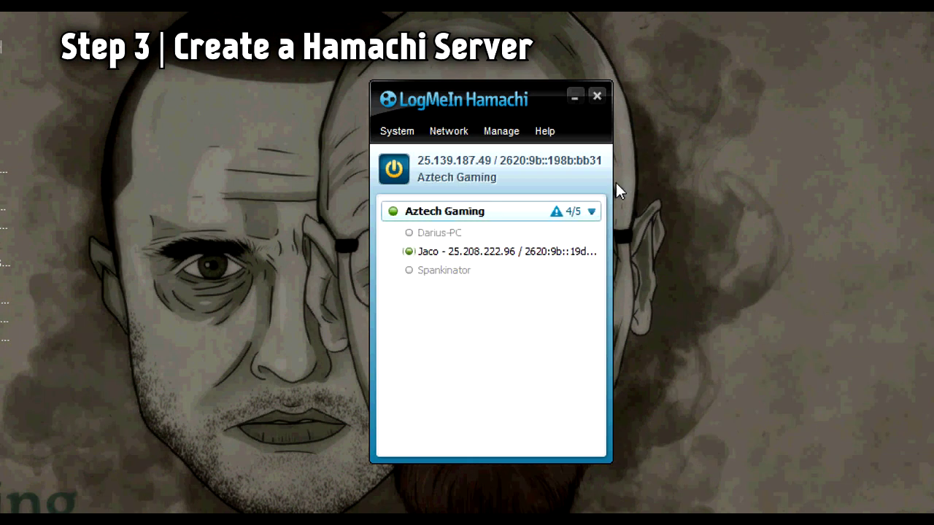
click(592, 212)
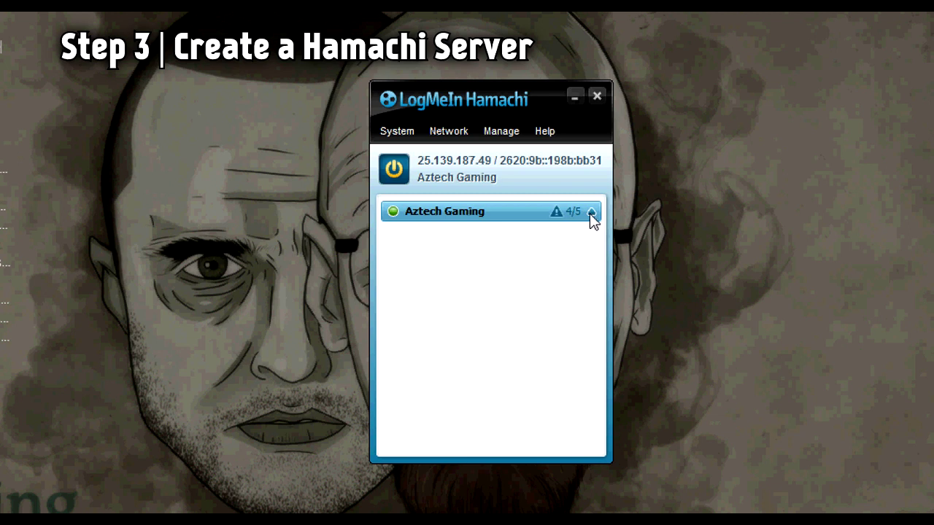
Start a new client-owned Hamachi network with the network ID "Aztech Gaming #2".
click(493, 130)
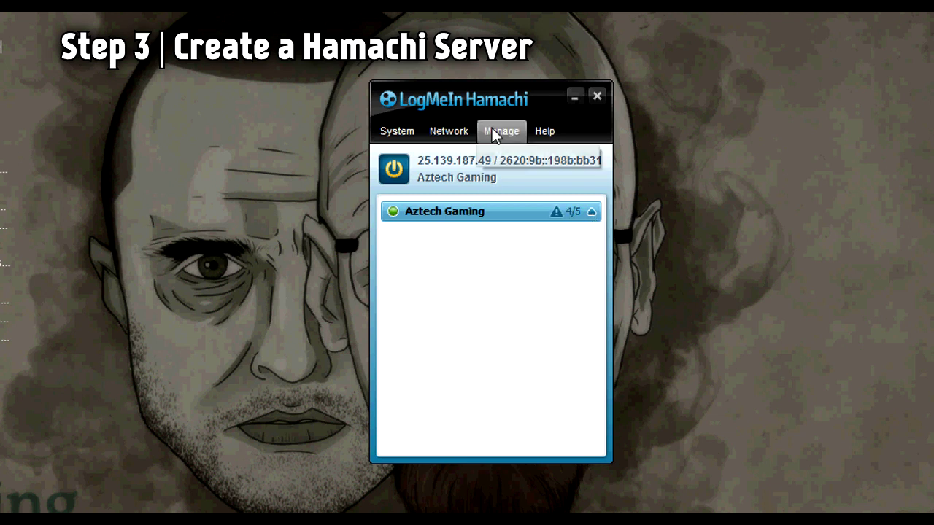
mouse_move(450, 129)
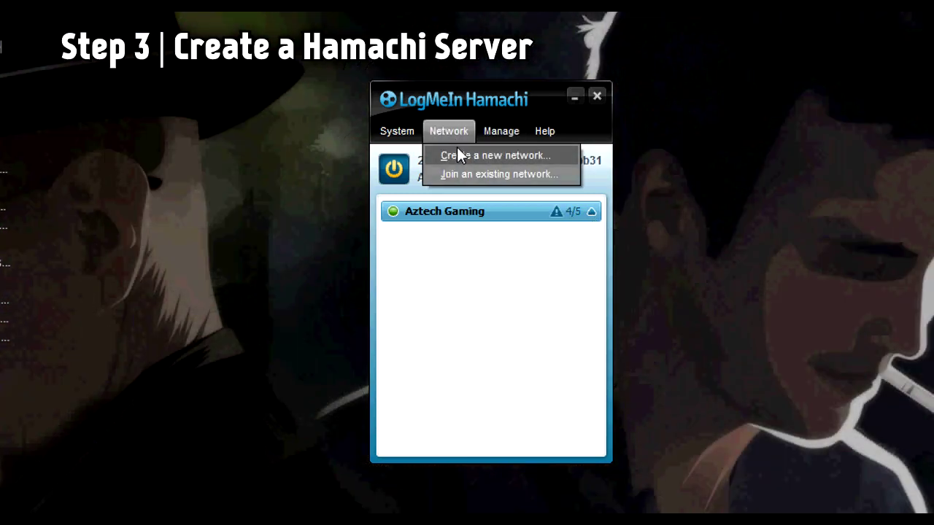
click(500, 156)
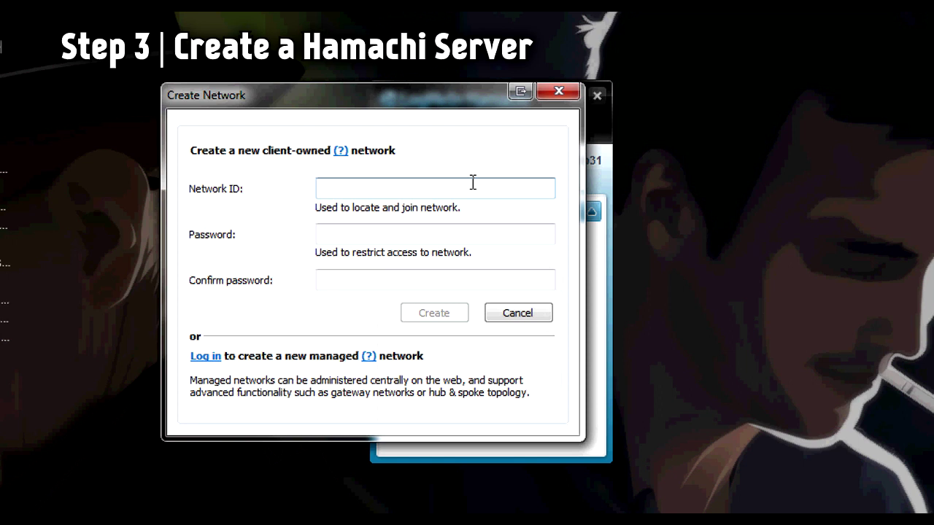
text(Aztech Gaming #2)
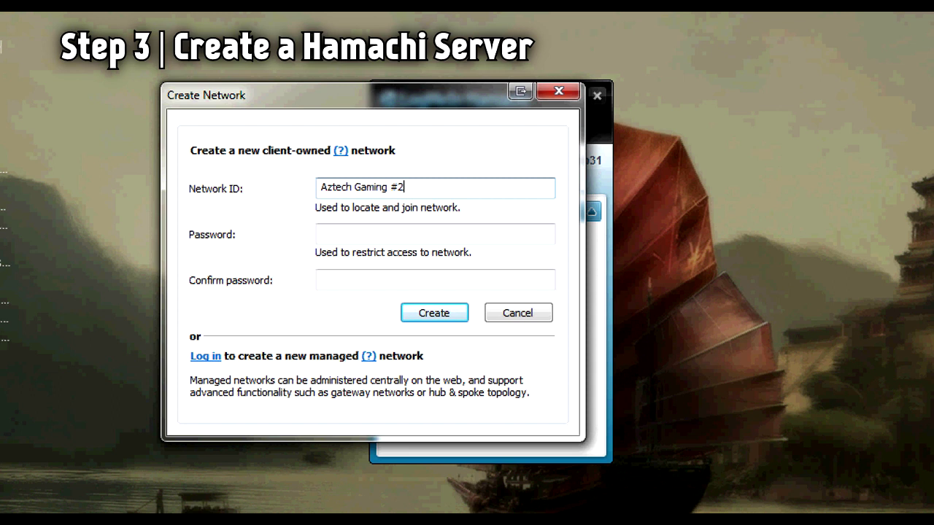
Enter and confirm the network password, and create the Aztech Gaming #2 network.
click(321, 232)
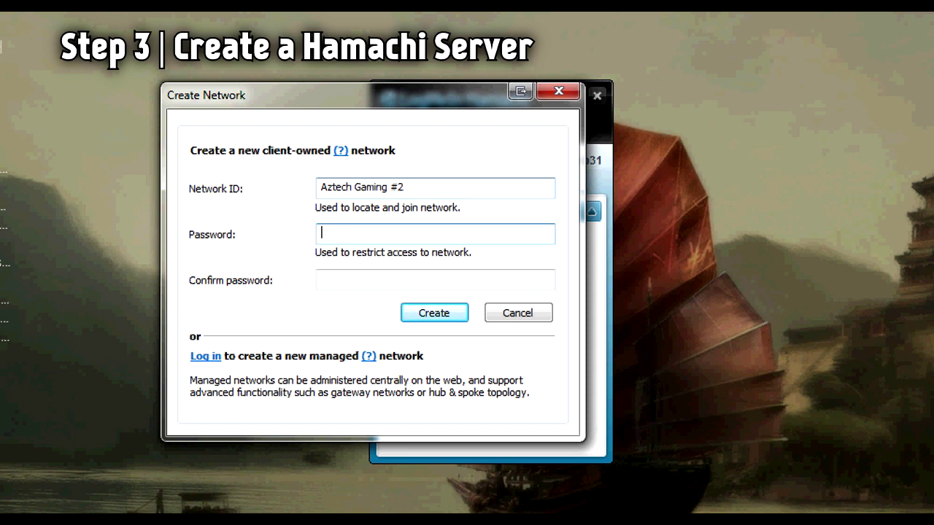
key(Caps_Lock)
text(•)
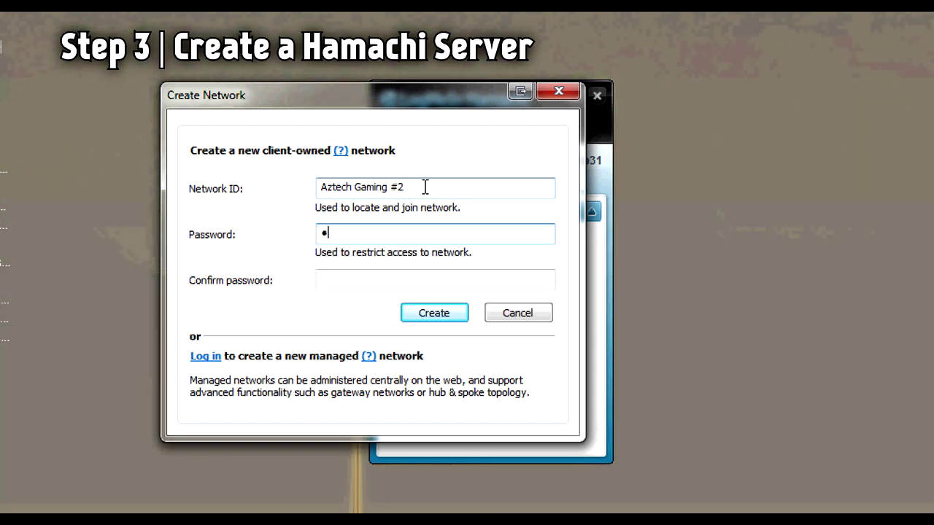
click(322, 279)
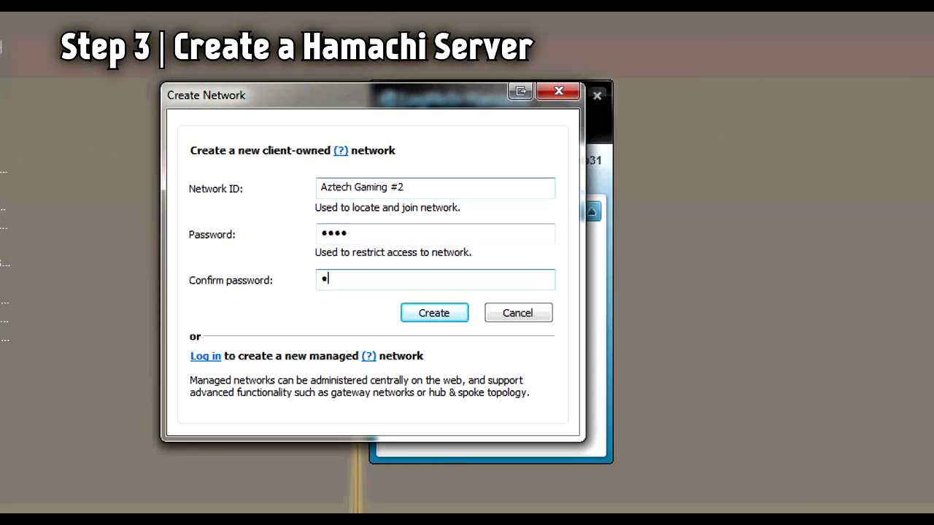
click(434, 313)
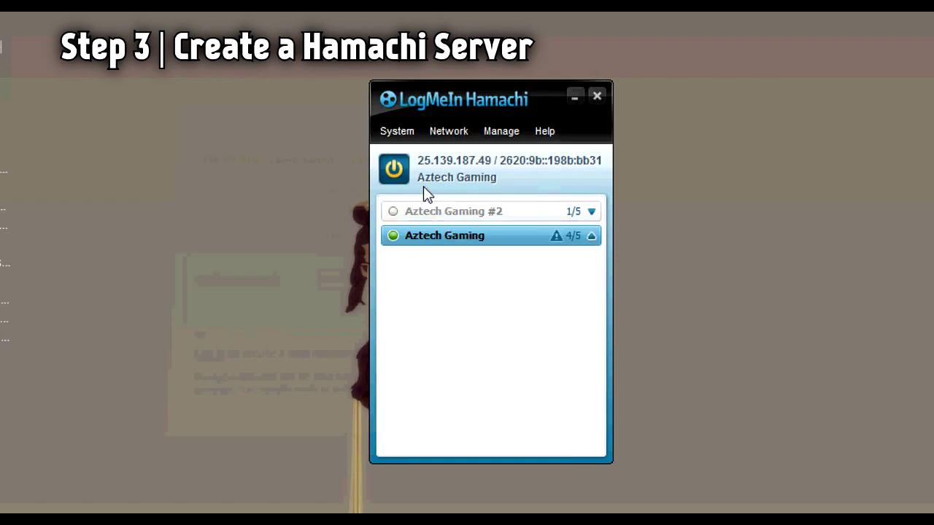
click(595, 219)
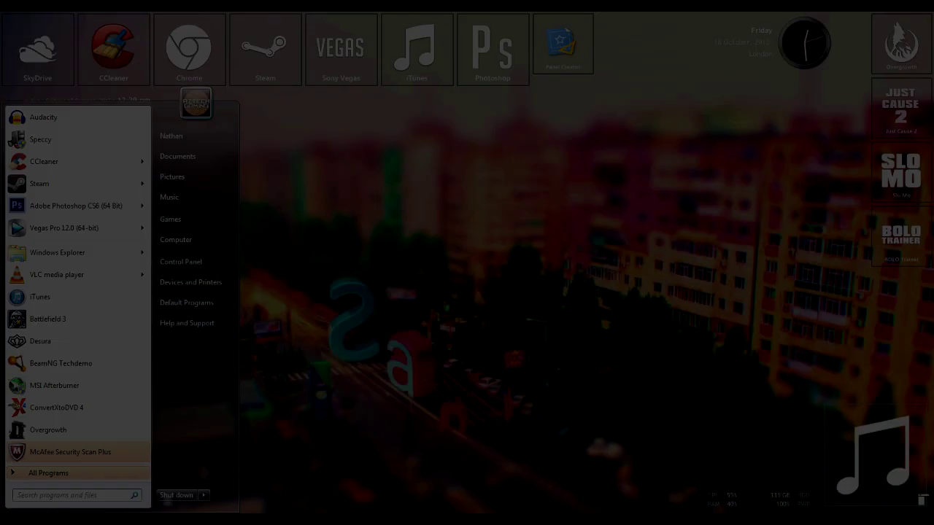
Search the computer for "Terraria Server", launch TerrariaServer.exe and move its console window toward the middle of the screen.
text(Terraria)
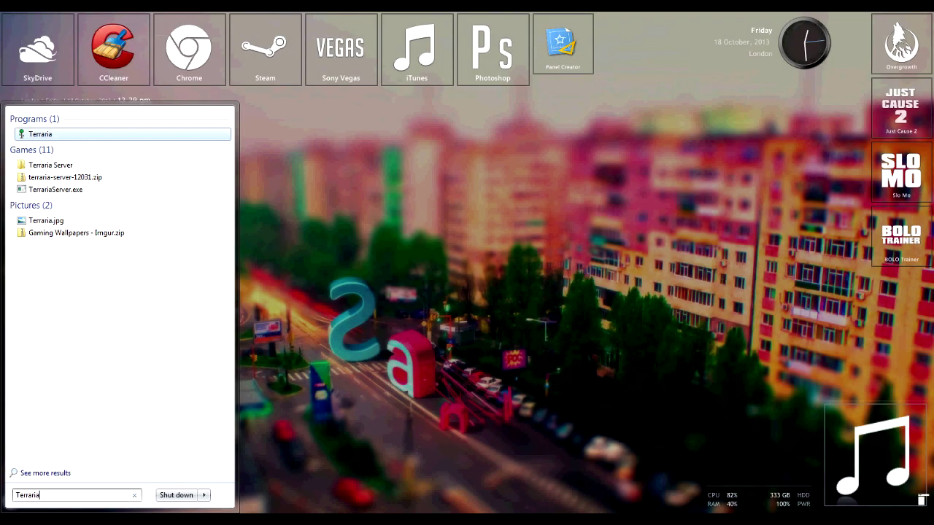
text( Server)
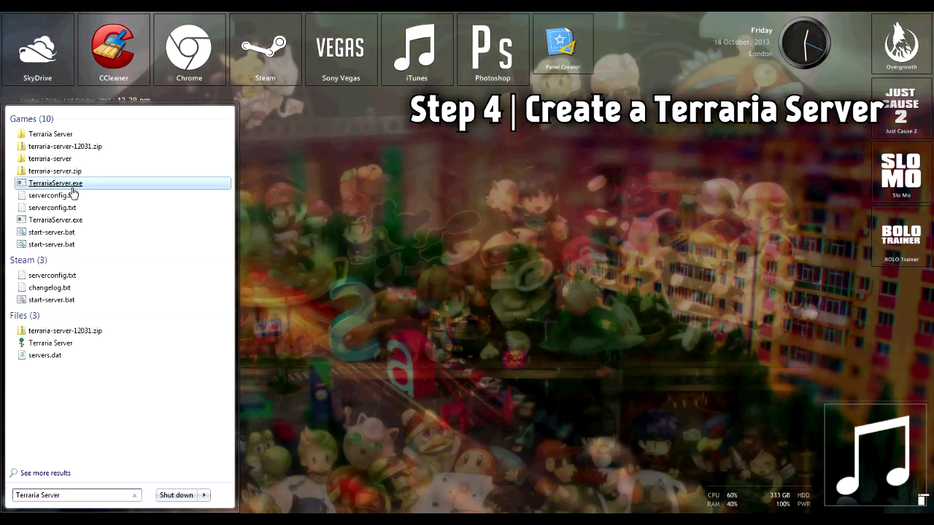
click(72, 186)
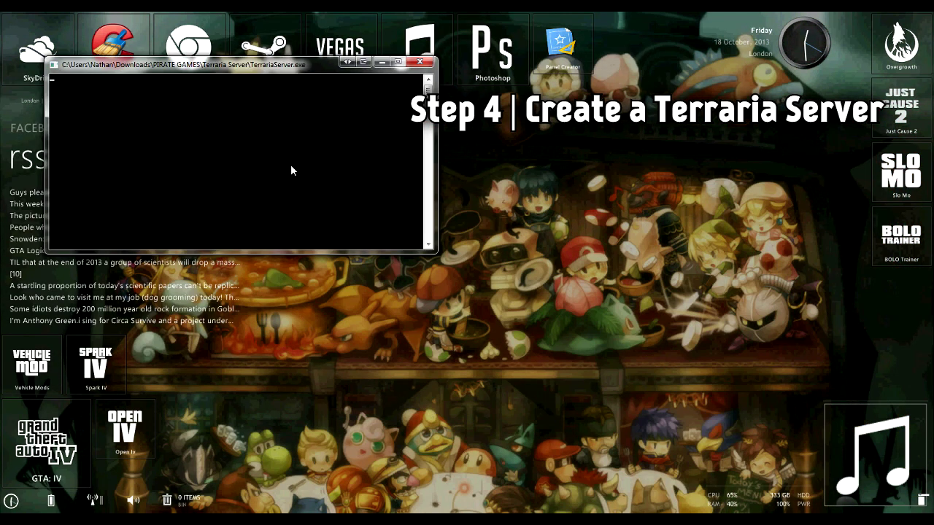
drag(239, 75, 461, 177)
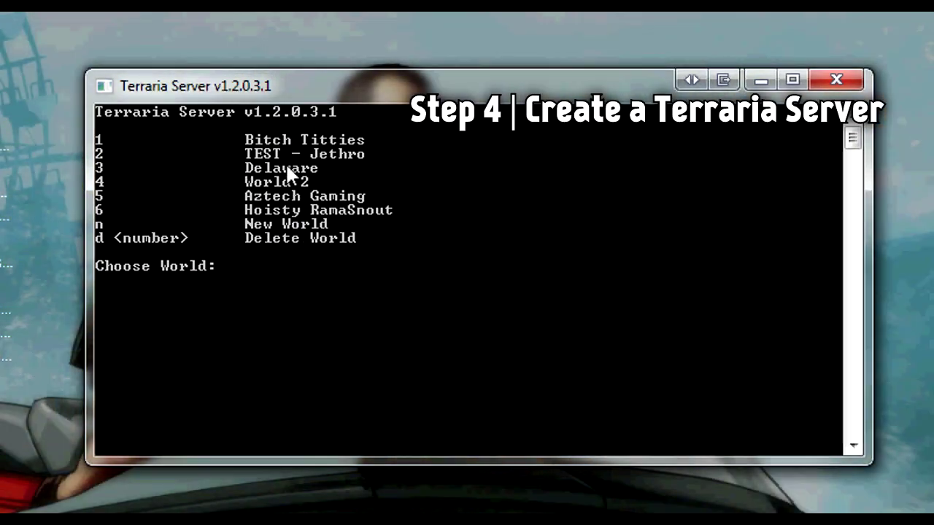
Create a new Small world named "Aztech Gaming #2" in the server console.
text(1)
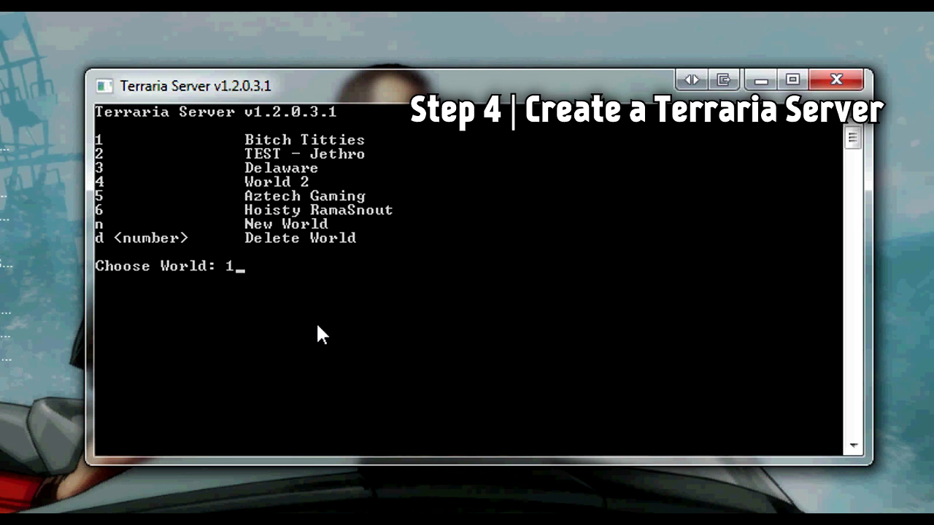
key(BackSpace)
text(n)
key(Return)
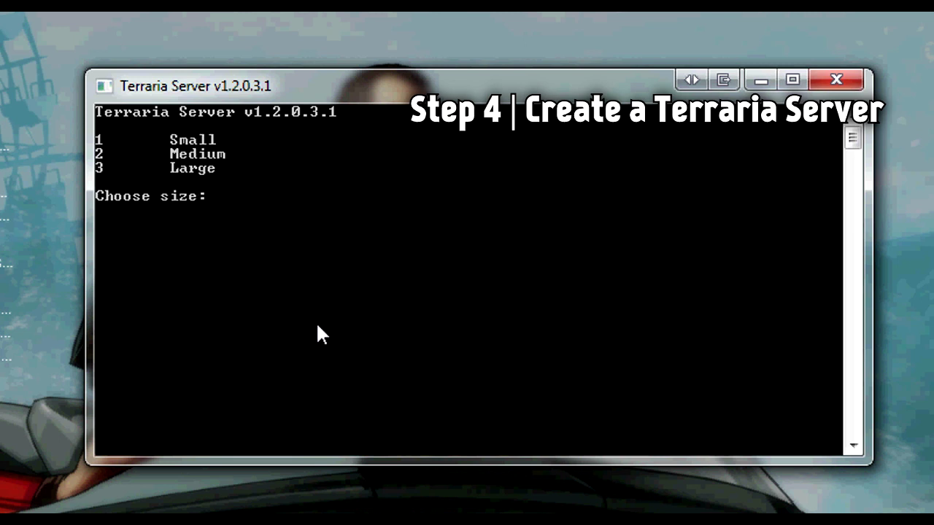
text(1)
key(Return)
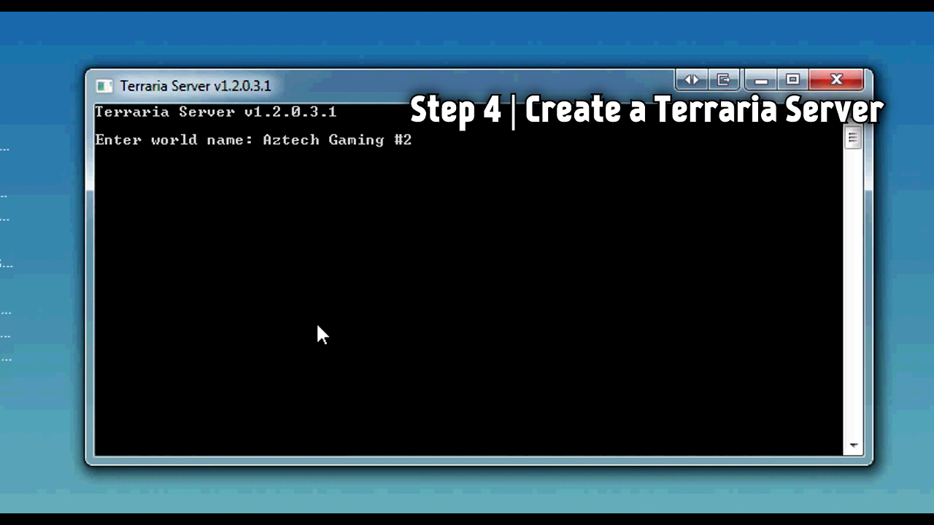
key(Return)
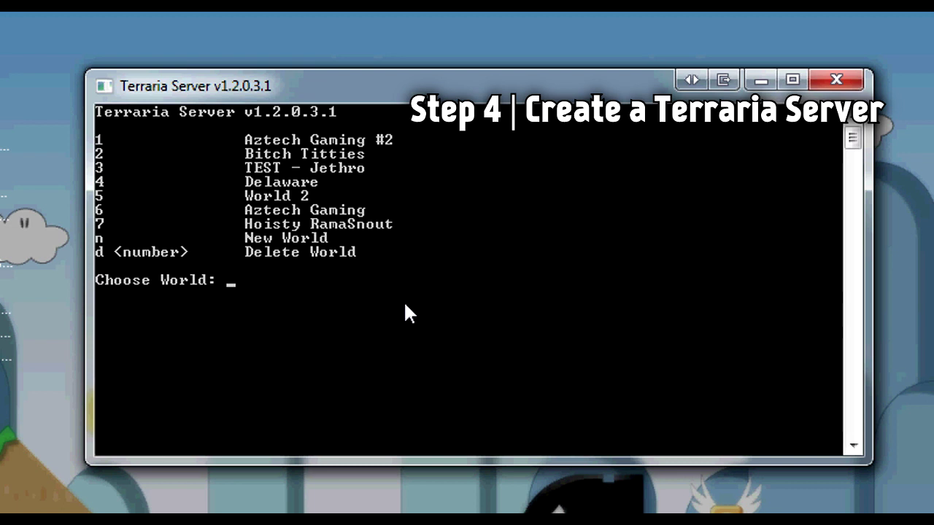
Start the server on the Aztech Gaming #2 world with the default 8 maximum players and no server password.
key(Return)
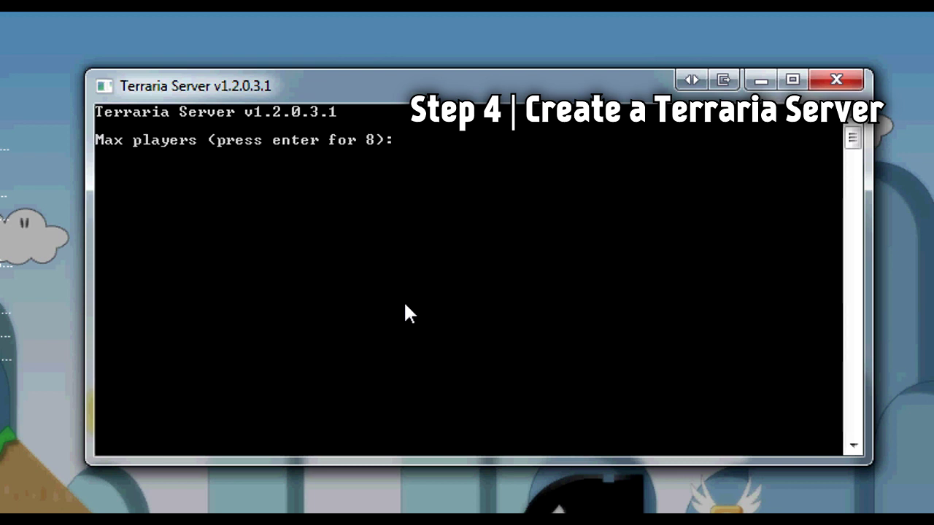
key(Return)
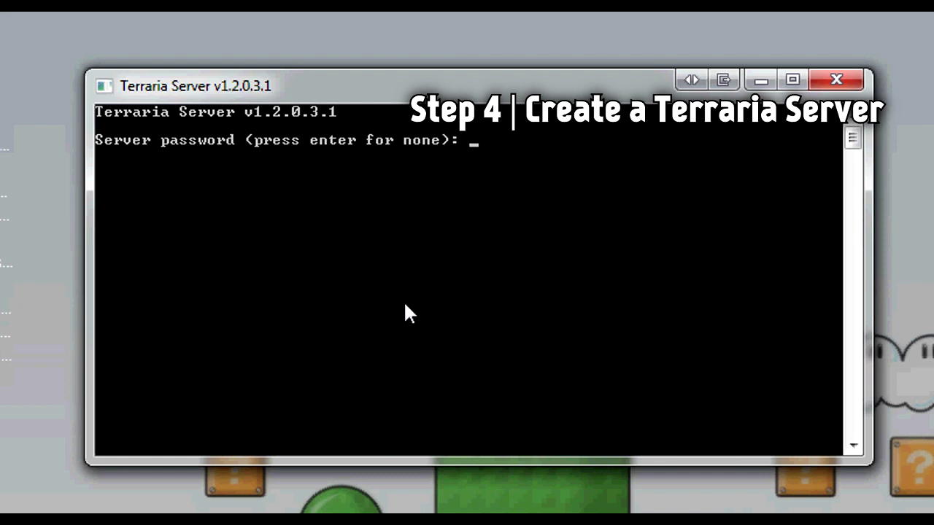
key(Return)
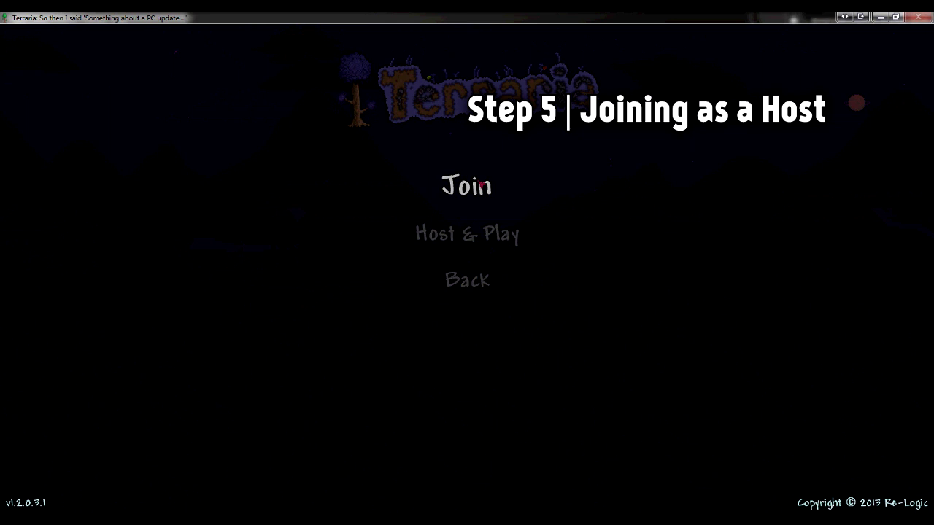
Join the server in Terraria as host with the second character, using the address "localhost" and port 7777, and walk in the world.
click(481, 185)
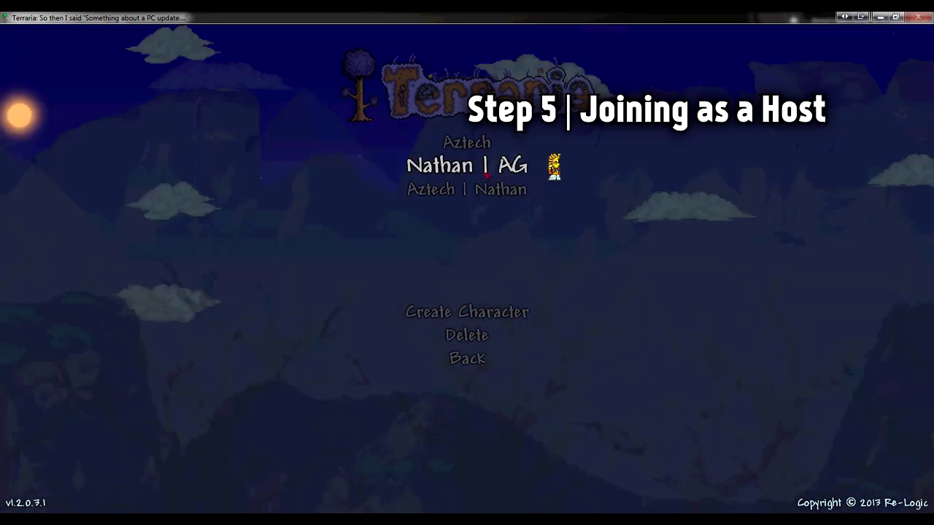
click(483, 167)
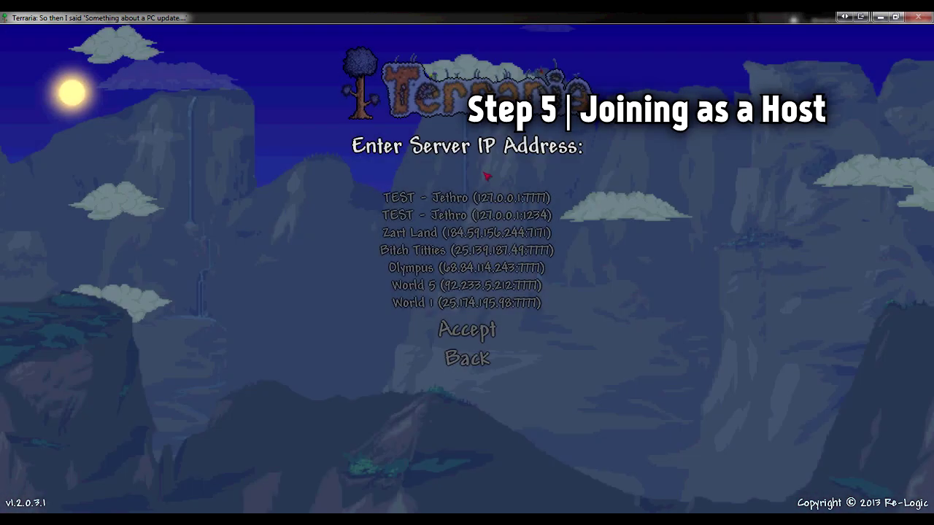
text(lo)
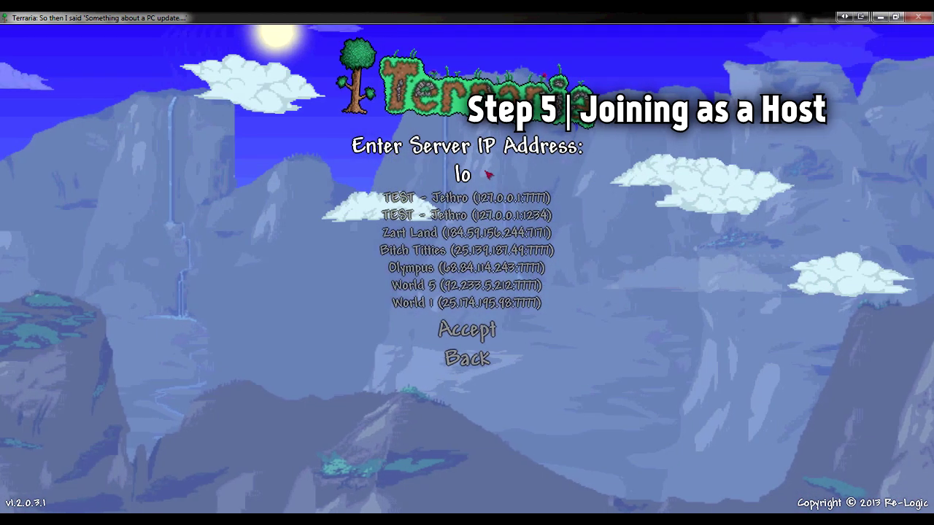
text(calh)
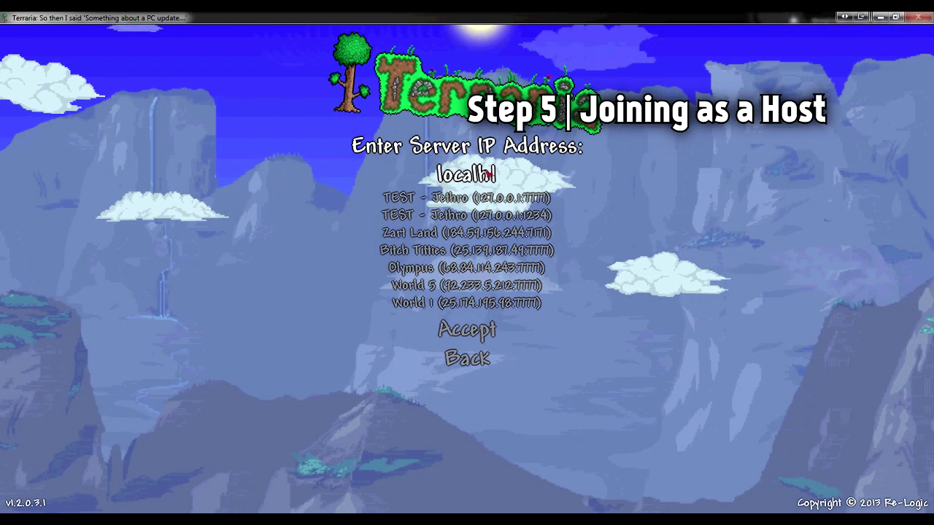
text(ost)
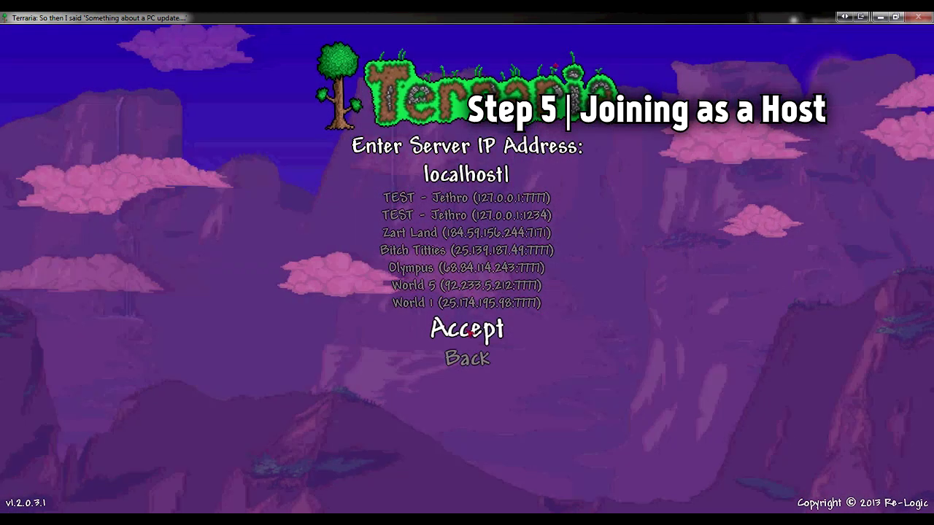
click(469, 330)
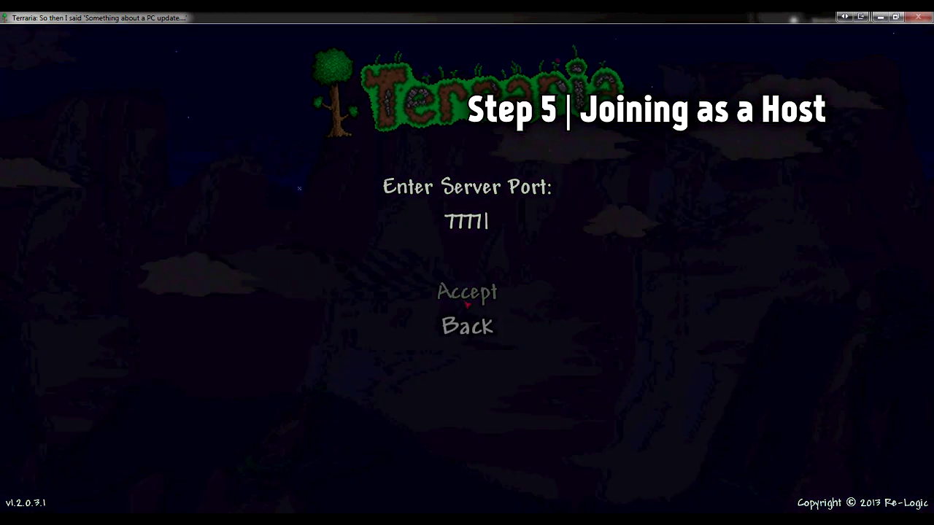
click(467, 298)
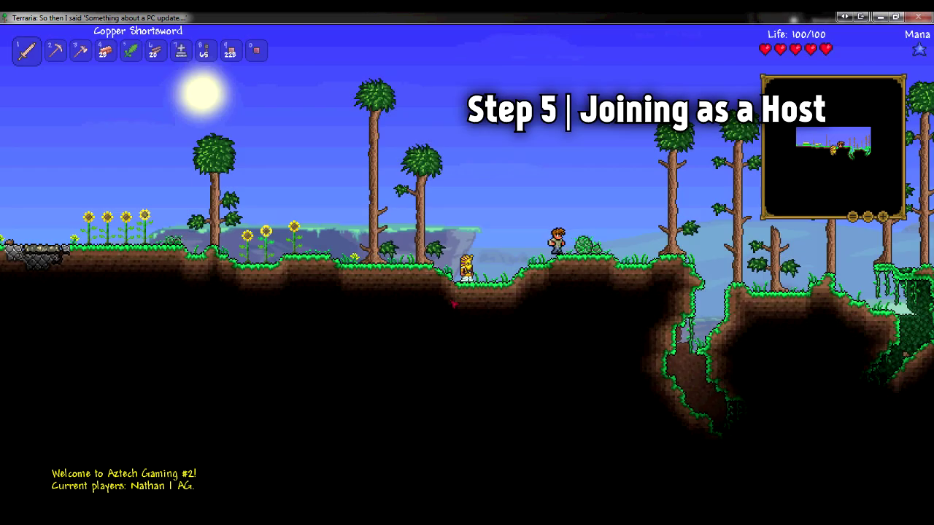
key(d)
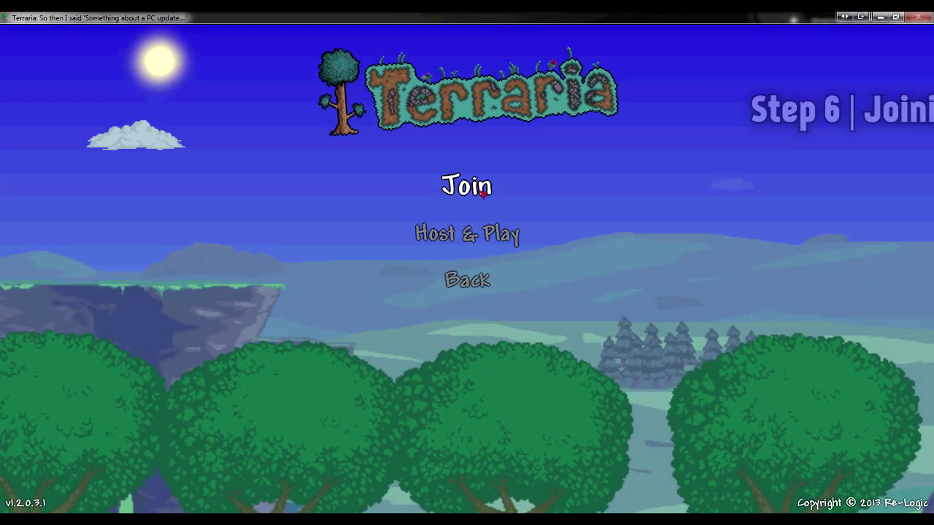
Start joining a server as a guest with the third character and clear the prefilled server IP address.
click(480, 189)
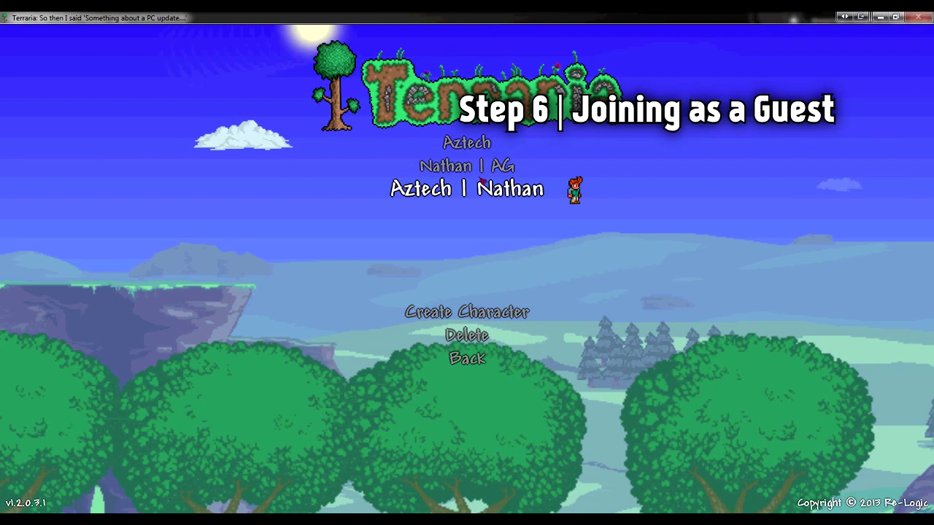
click(480, 189)
key(BackSpace)
key(BackSpace)
key(BackSpace)
key(BackSpace)
key(BackSpace)
key(BackSpace)
key(BackSpace)
key(BackSpace)
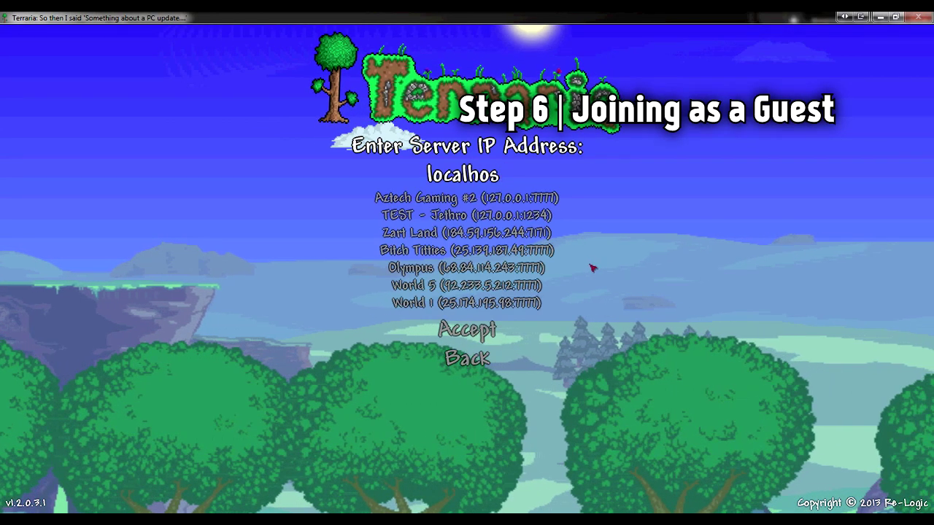
key(BackSpace)
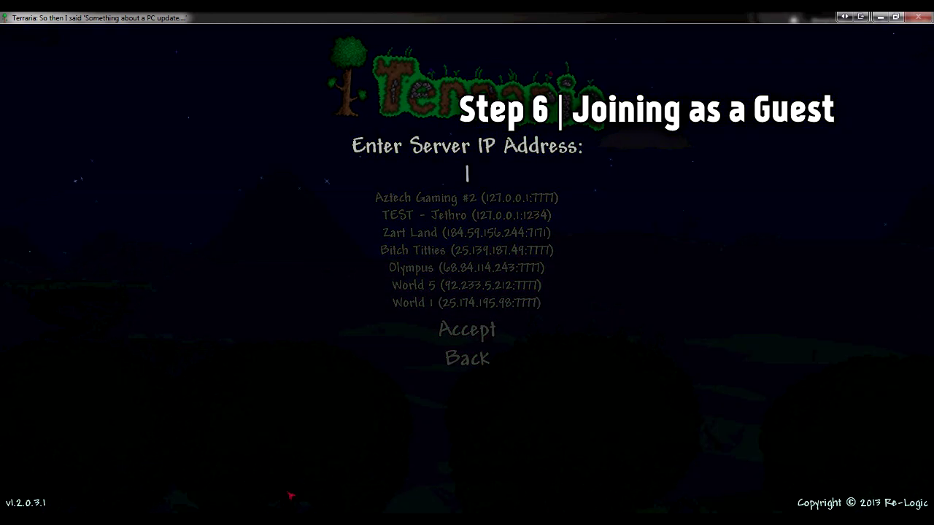
Switch to LogMeIn Hamachi, place its window beside the server IP prompt and select the Aztech Gaming #2 network.
key(alt+Tab)
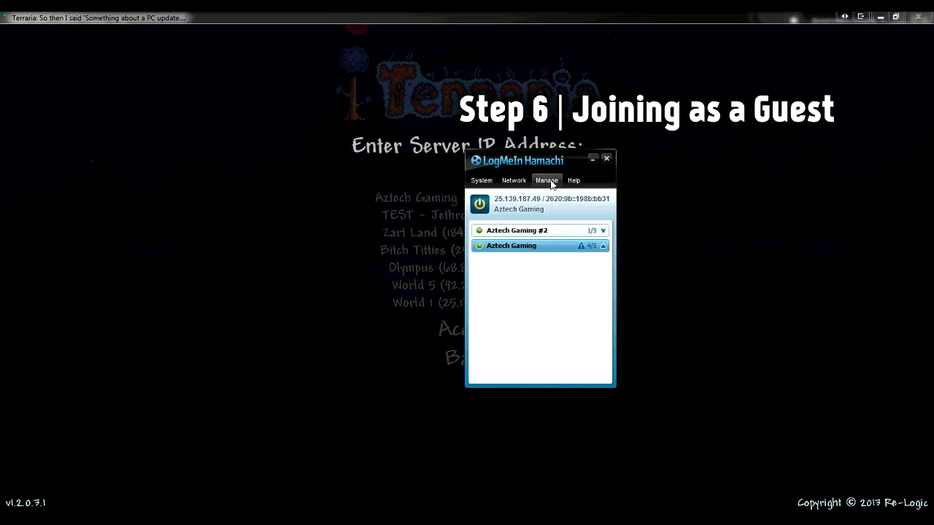
drag(540, 167, 679, 150)
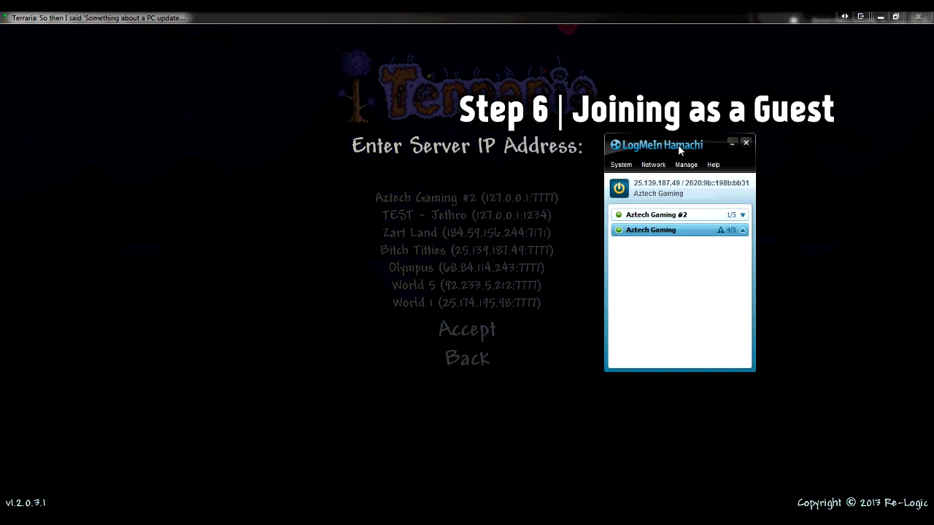
right_click(645, 187)
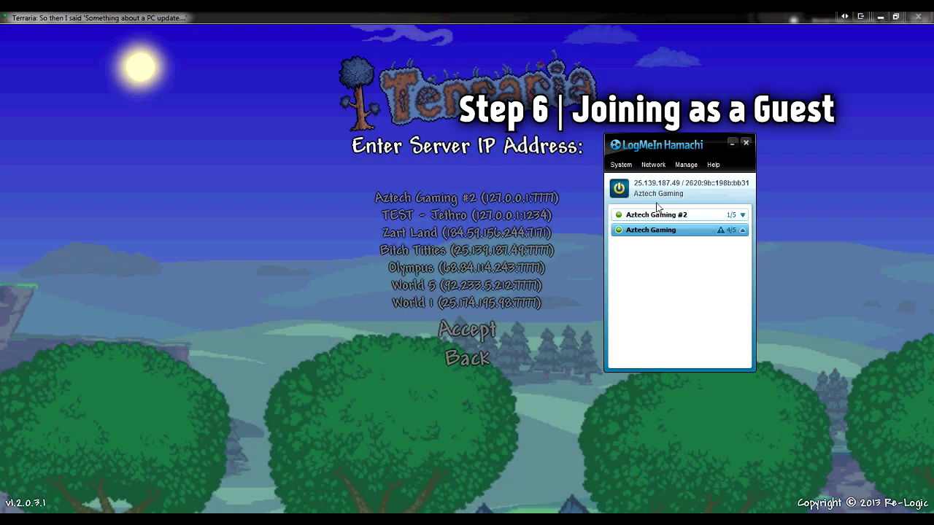
click(657, 215)
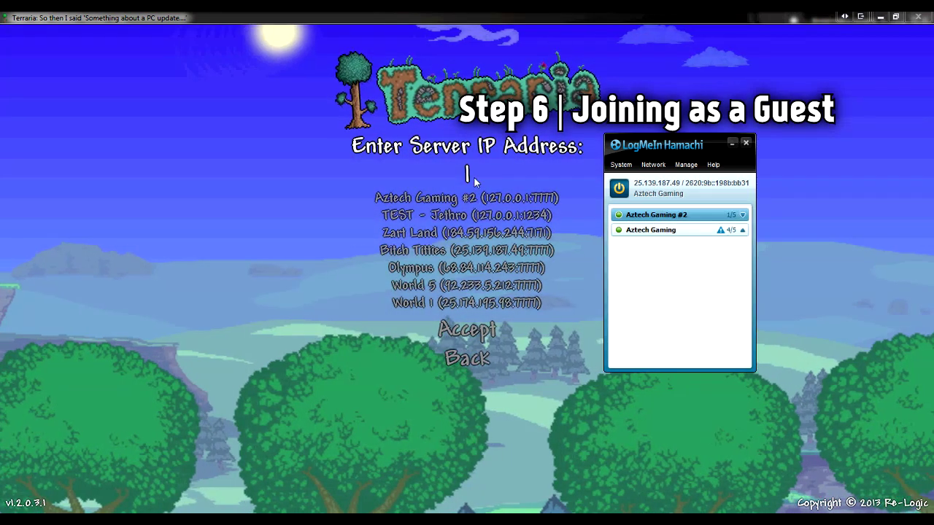
click(476, 176)
text(25)
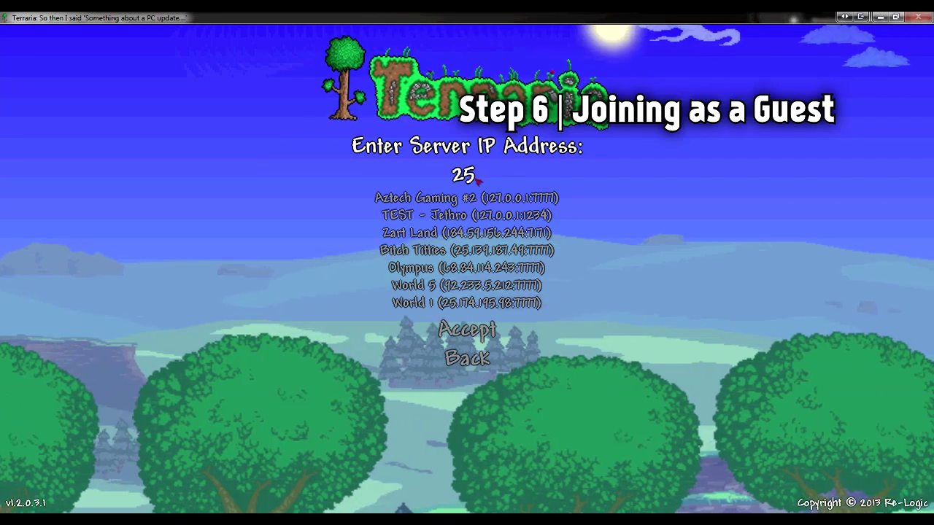
text(.139.11)
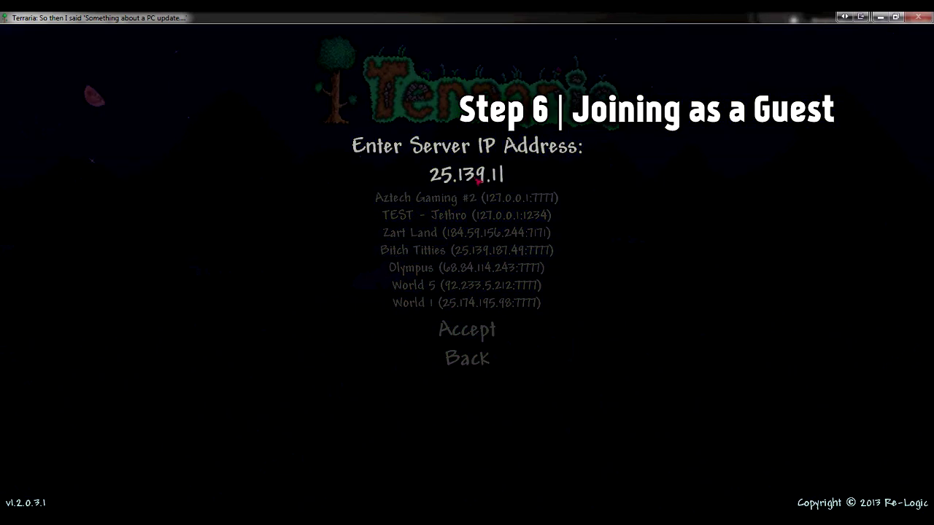
key(alt+Tab)
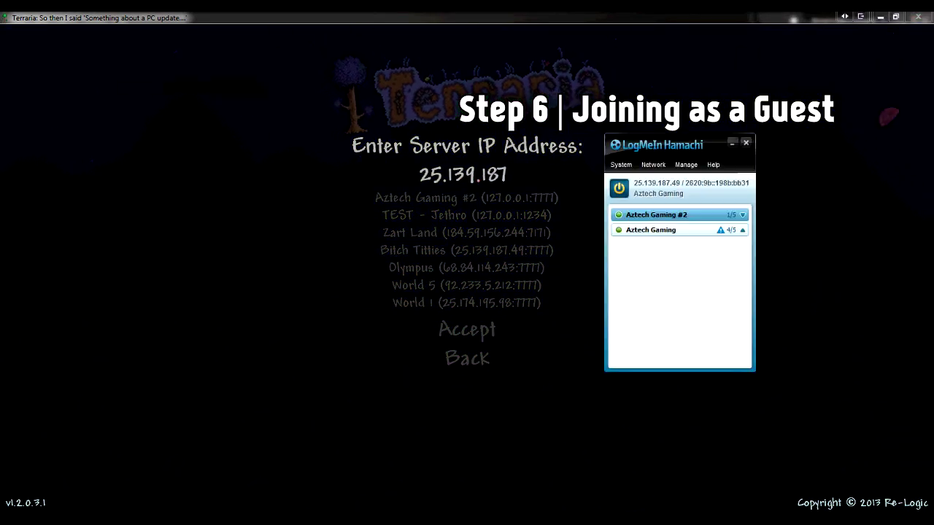
click(531, 131)
text(.49)
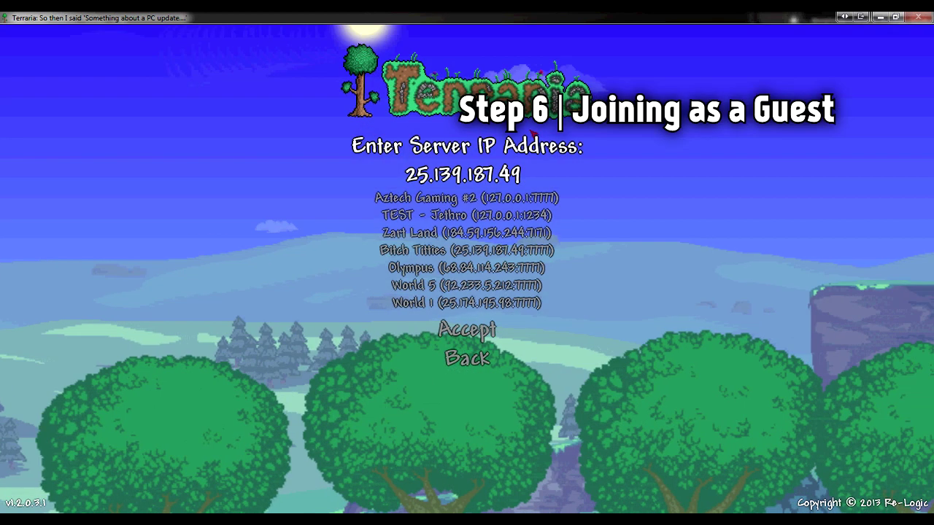
click(466, 326)
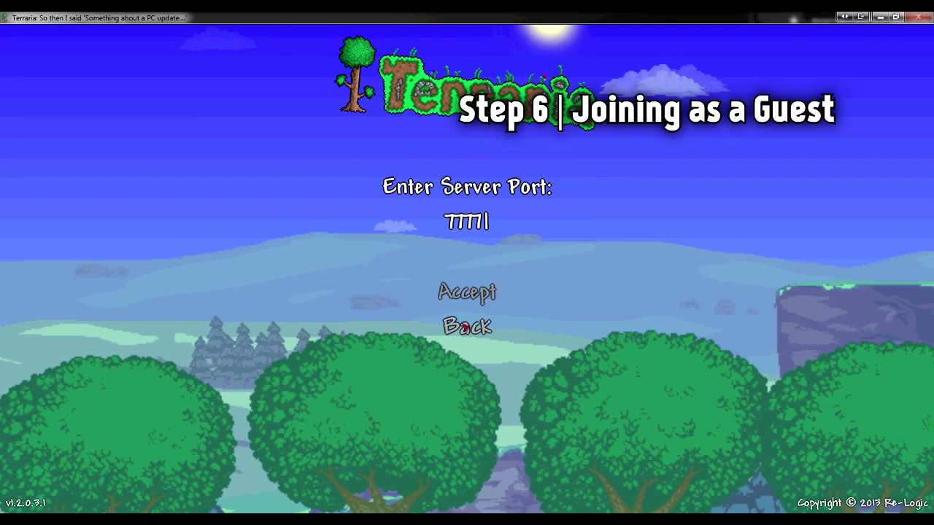
click(466, 295)
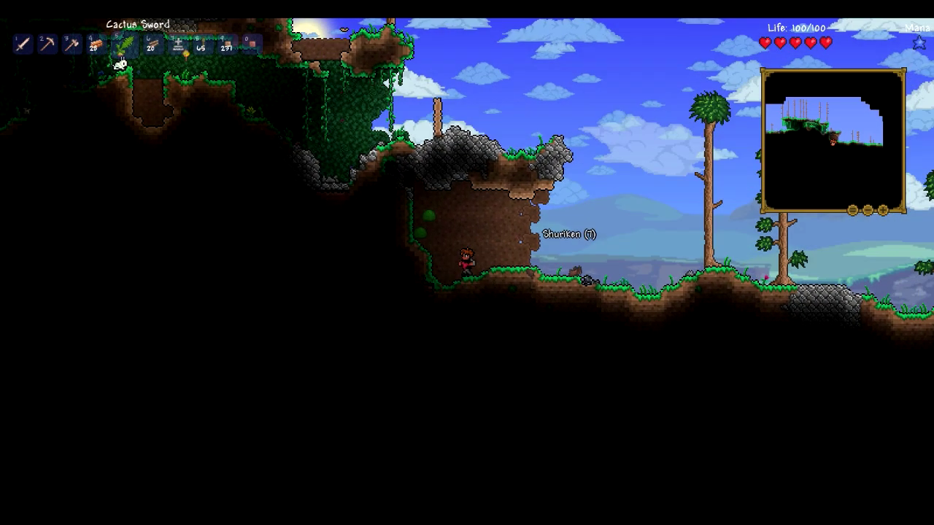
Explore the world eastward, attack the green slime with the Cactus Sword and switch to the Rope.
key(d)
key(space)
key(a)
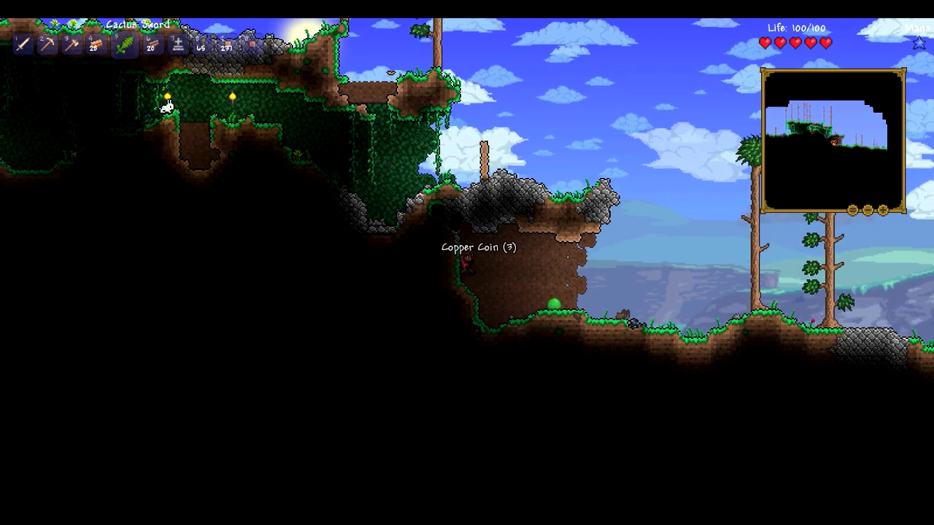
key(d)
key(d)
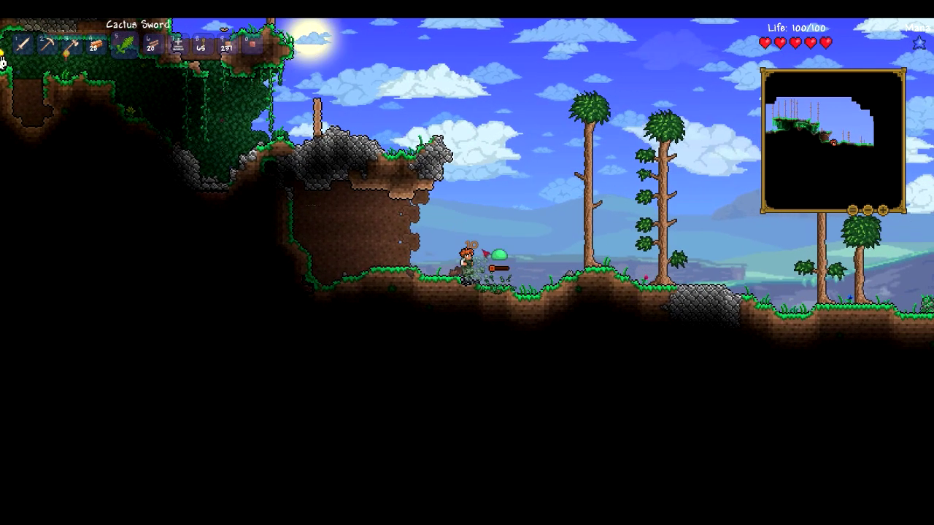
key(d)
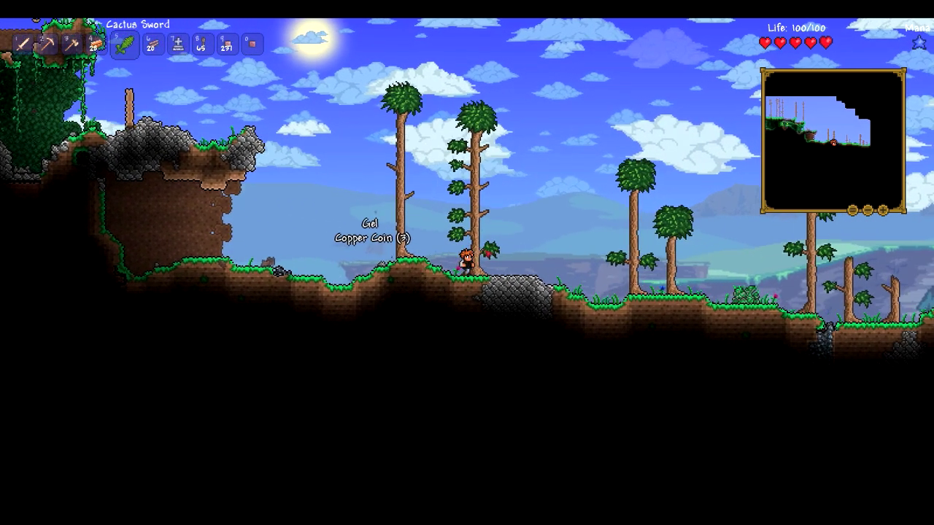
key(6)
Mine the exposed lead ore in the hollow to the east with the Copper Pickaxe and light the pit with a torch.
key(d)
scroll(487, 252, up, 4)
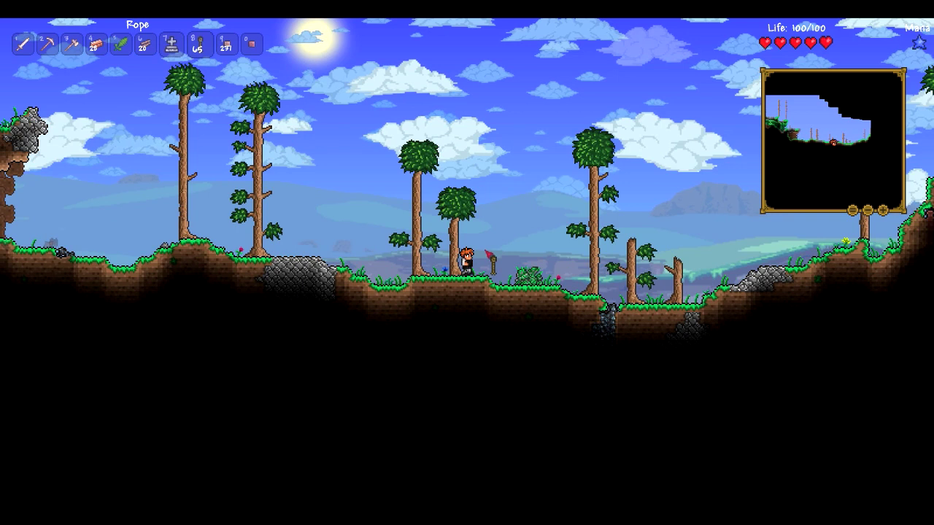
key(d)
click(489, 297)
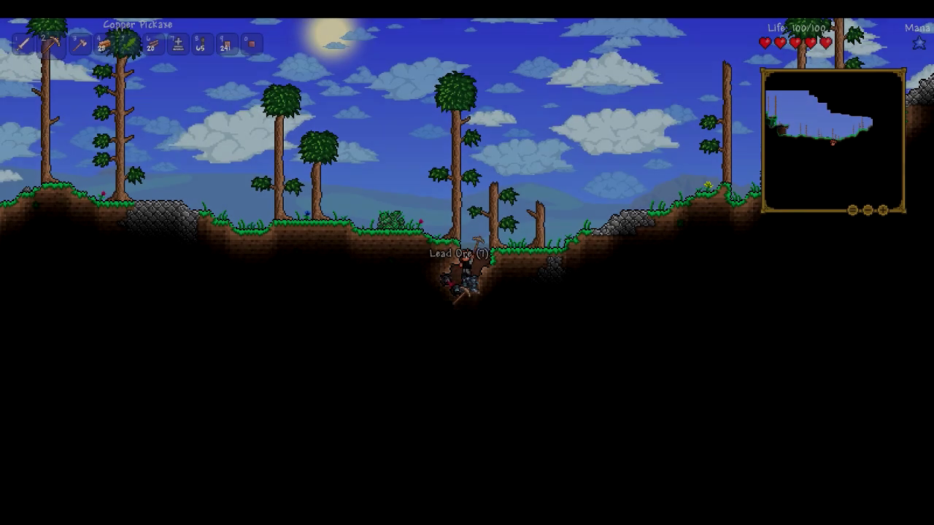
drag(446, 281, 459, 280)
click(479, 286)
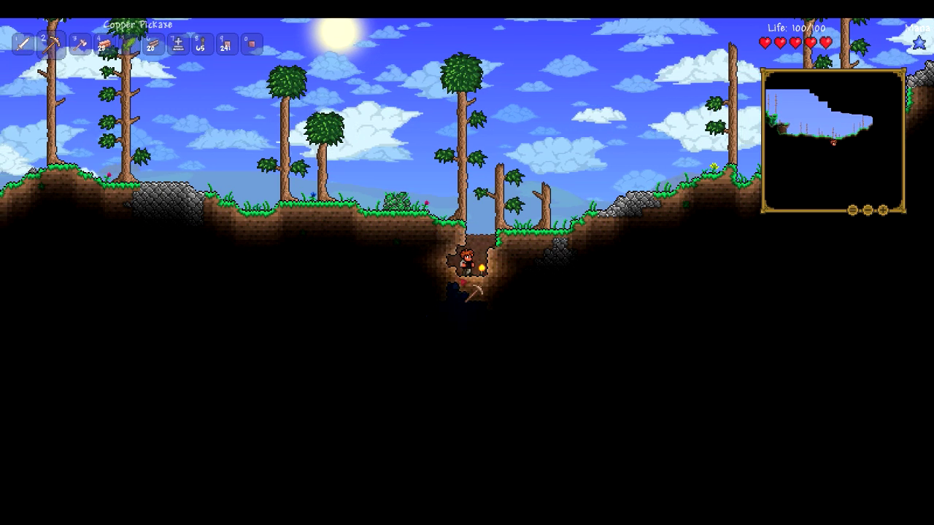
Dig away the dirt on the west side of the pit with the Copper Pickaxe to open it down to the water.
key(d)
click(450, 284)
click(446, 277)
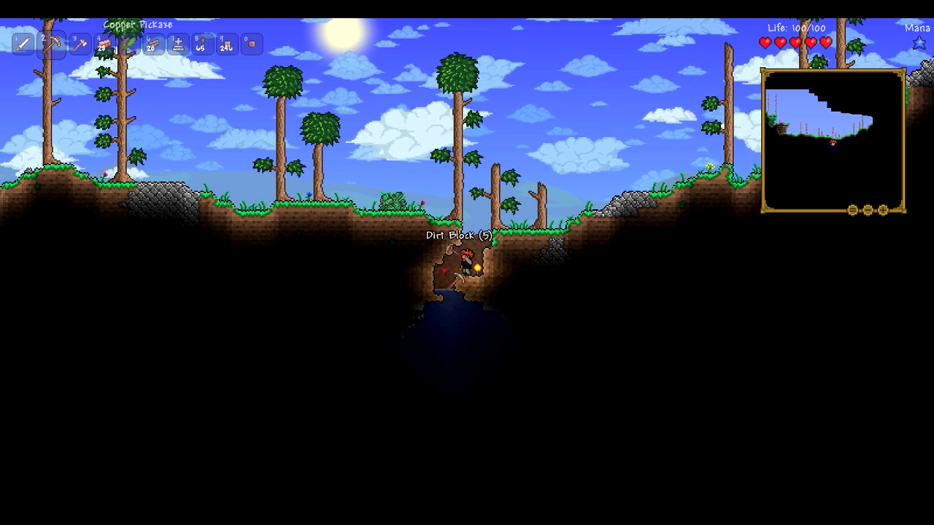
click(446, 303)
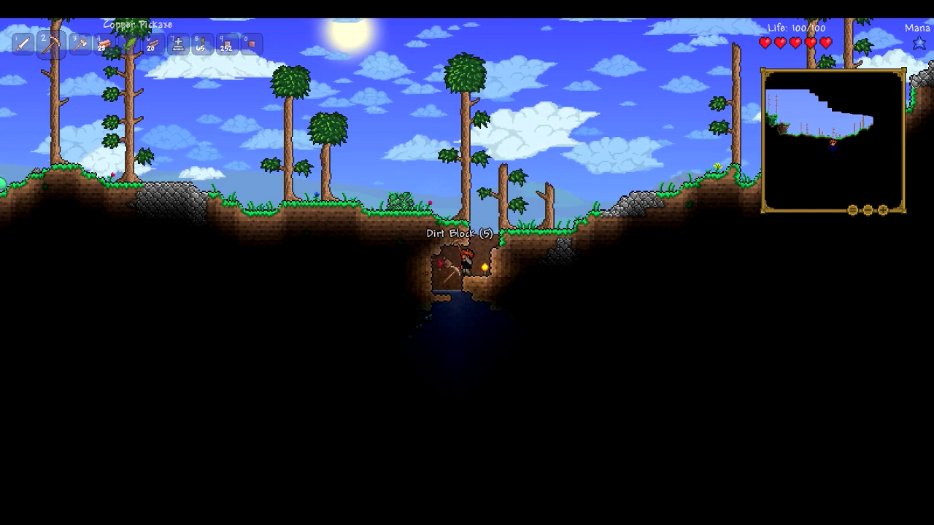
Dig through the pit floor into the flooded cave and mine the underwater lead ore along its west wall.
key(a)
click(461, 283)
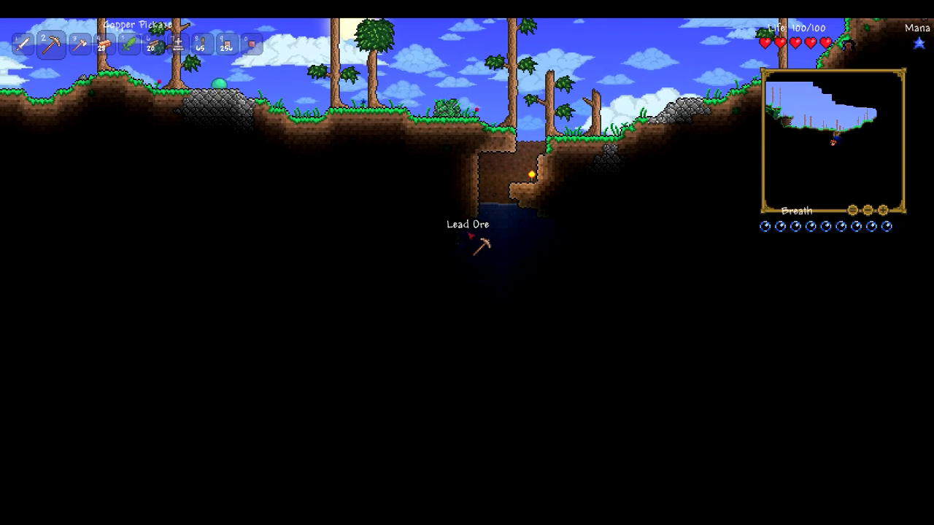
key(space)
key(a)
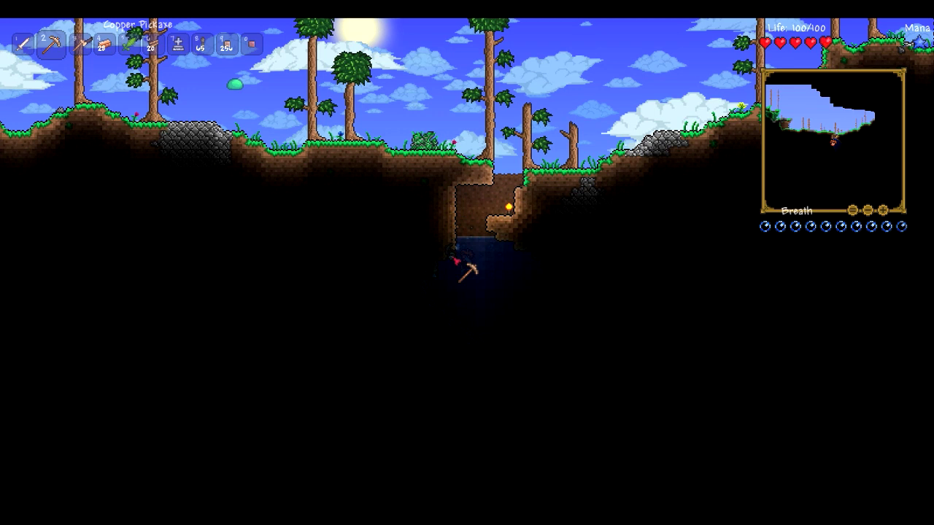